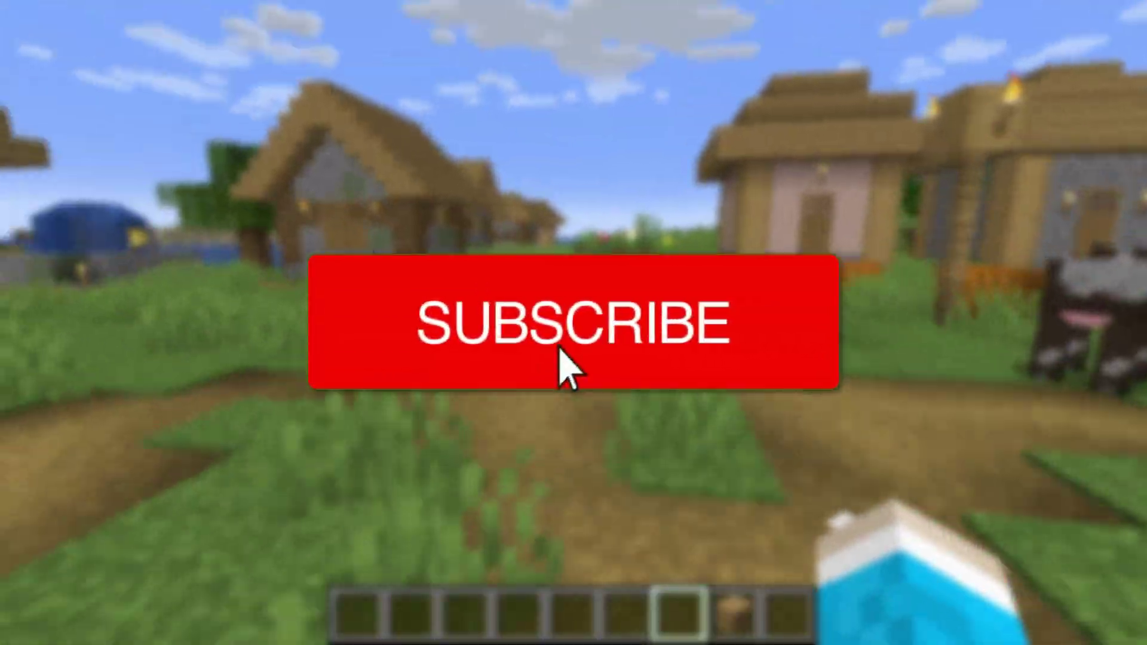
key(w)
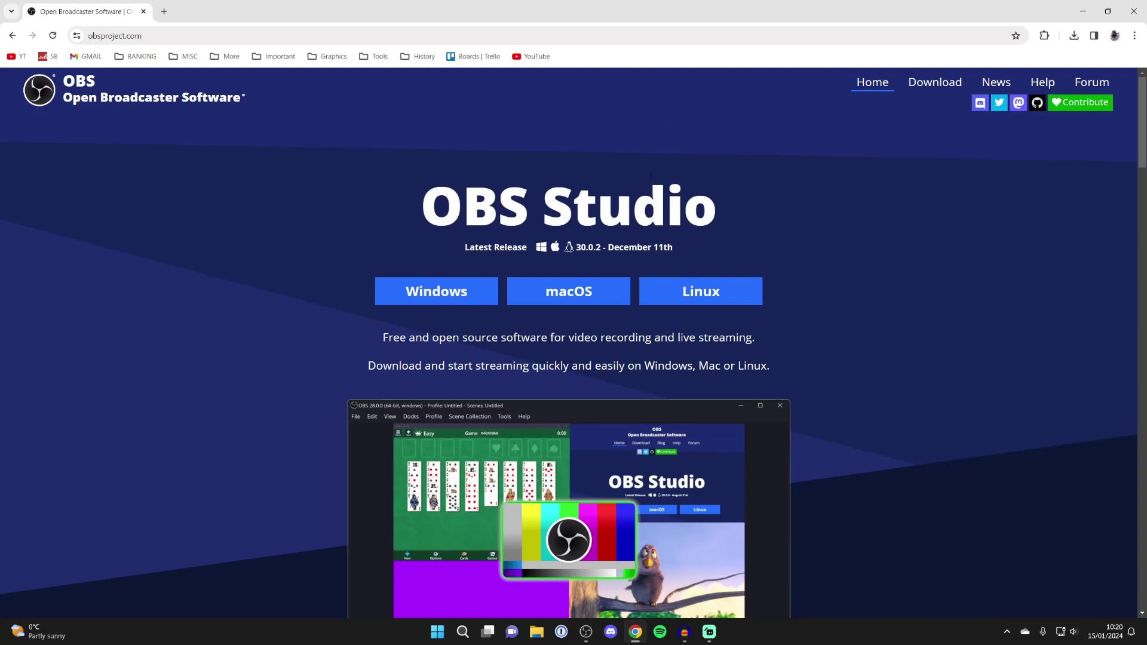
Download the OBS Studio installer for Windows from obsproject.com.
click(427, 294)
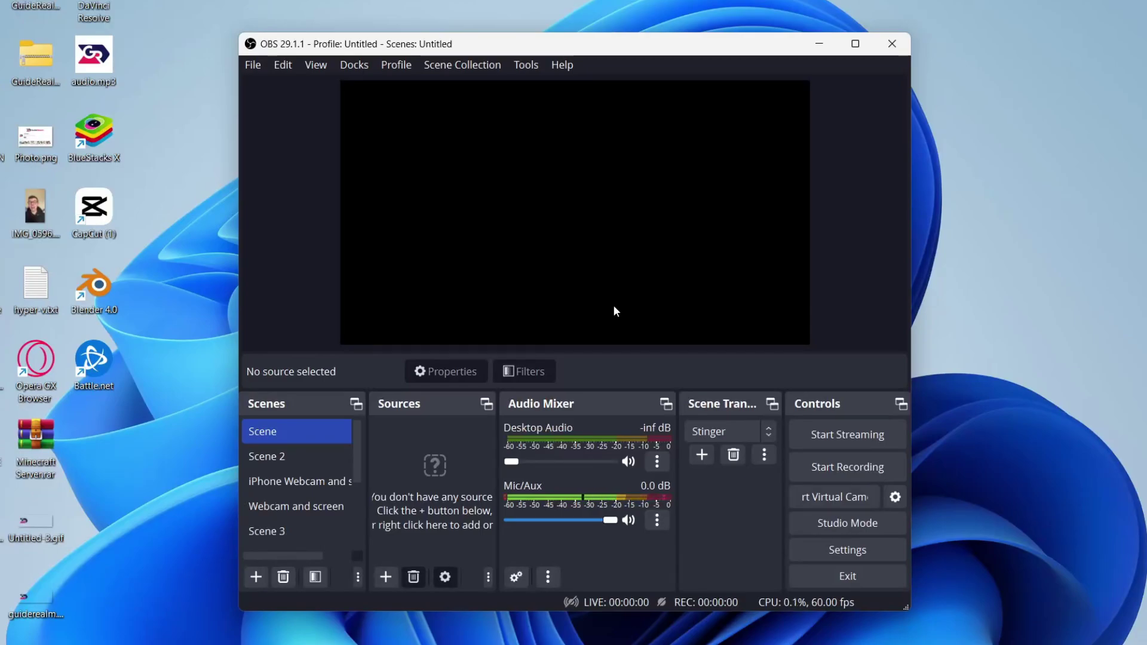
Create a new scene named 'Minecraft' in the OBS scene list.
scroll(278, 477, down, 2)
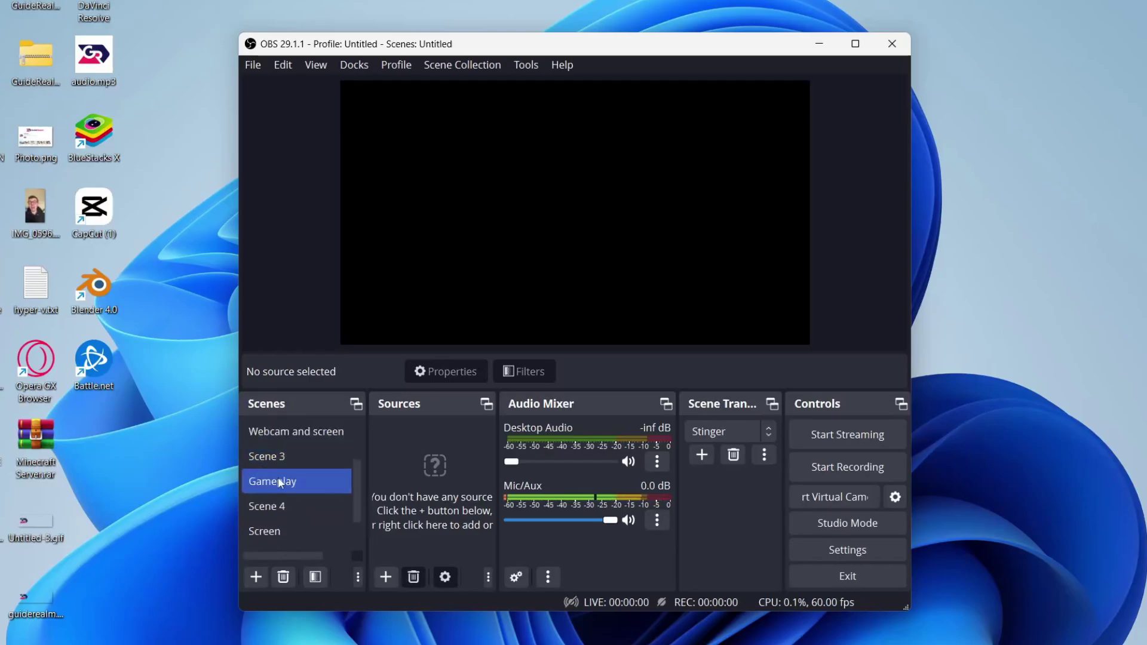
scroll(280, 483, up, 3)
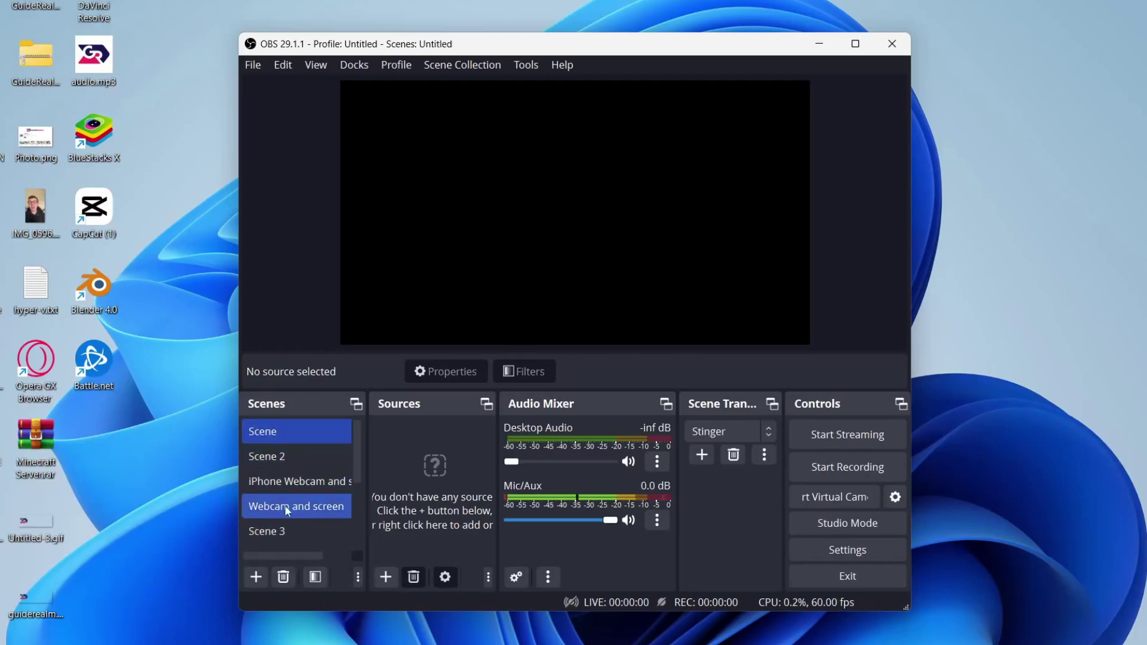
click(253, 576)
text(Minecraft)
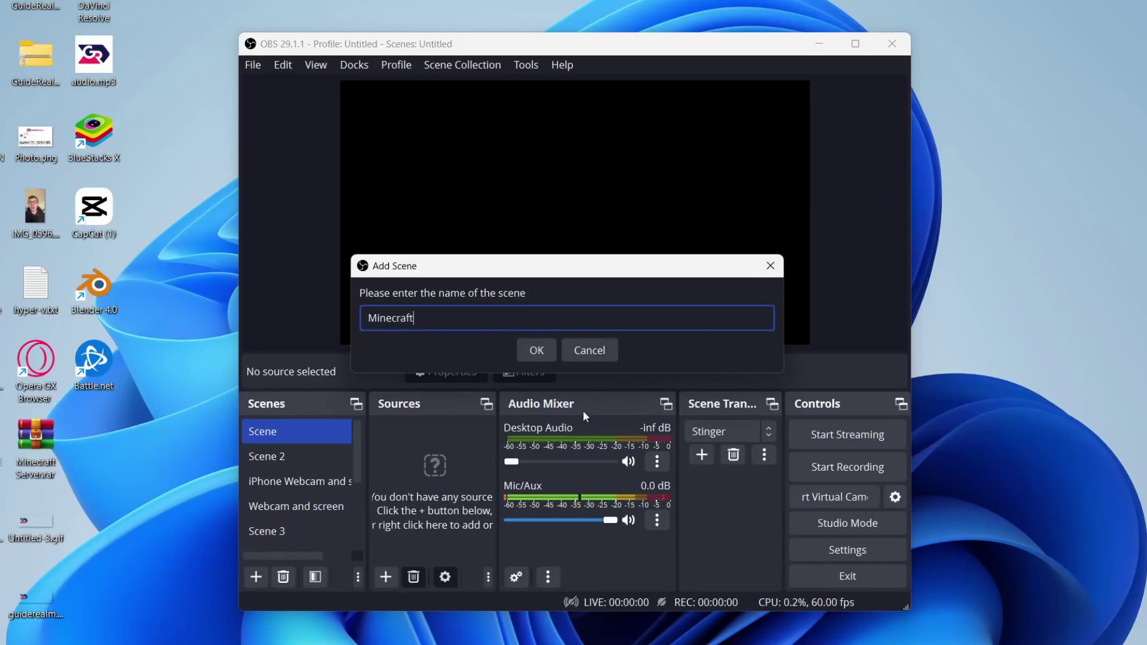
click(541, 350)
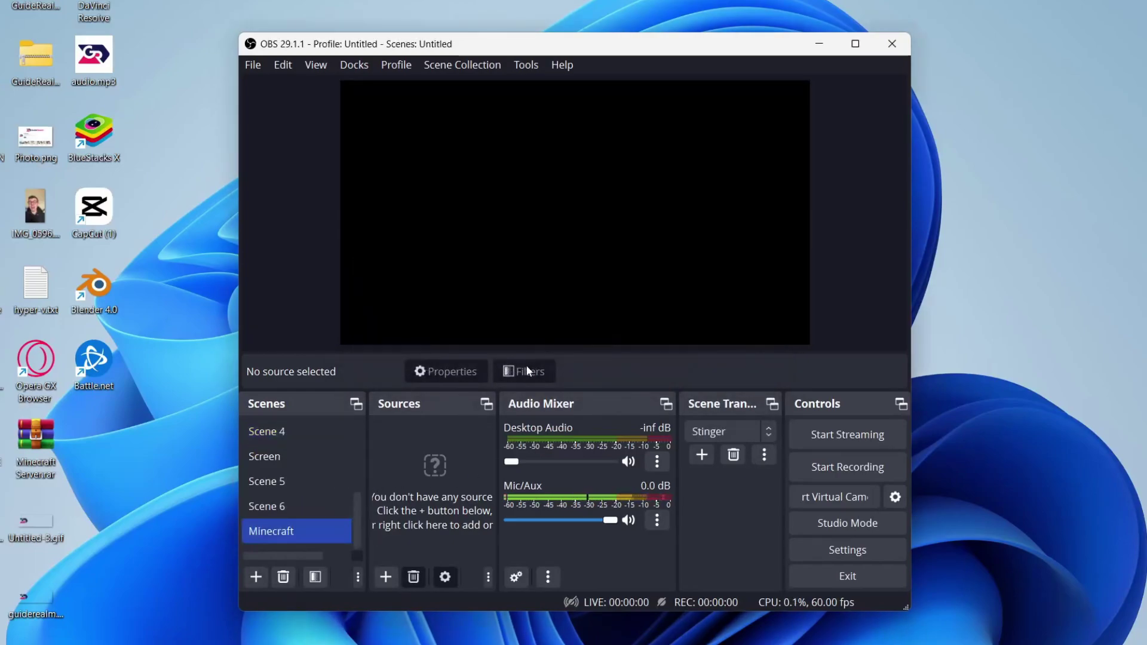
Open the Output settings and keep recording quality at High Quality, Medium File Size.
click(847, 554)
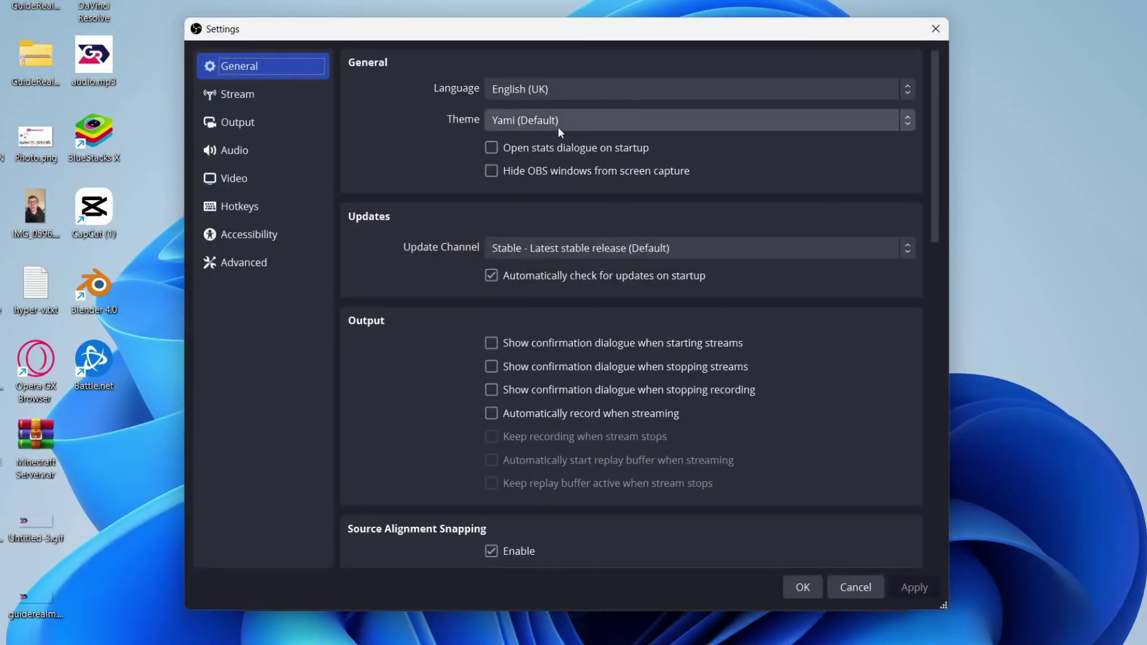
click(288, 113)
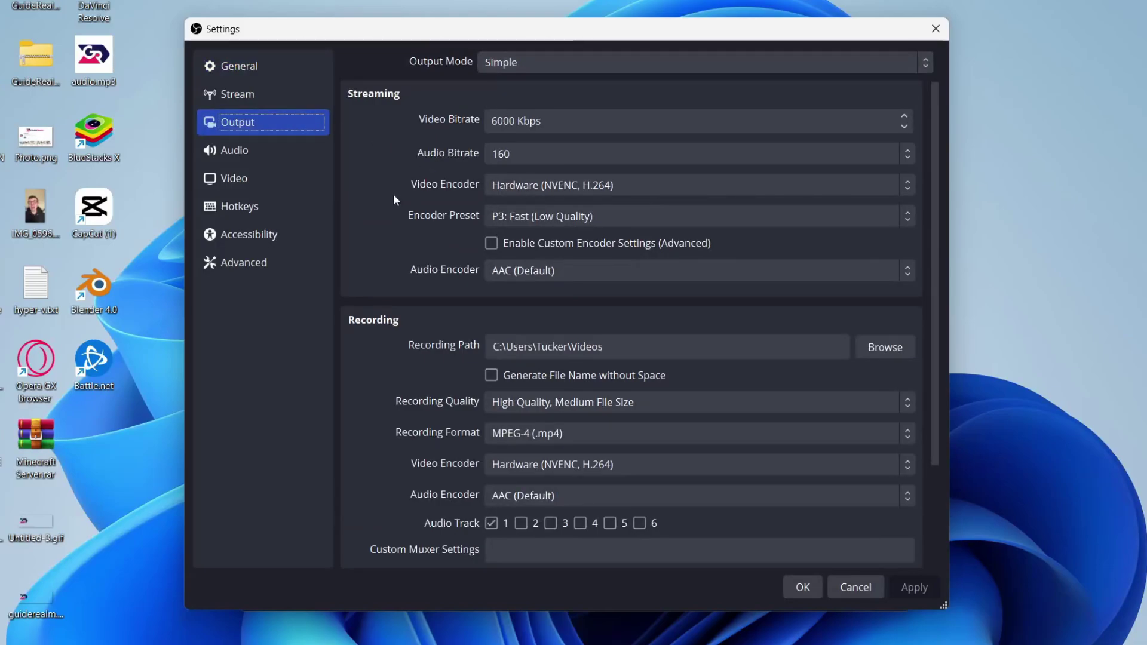
scroll(392, 287, down, 2)
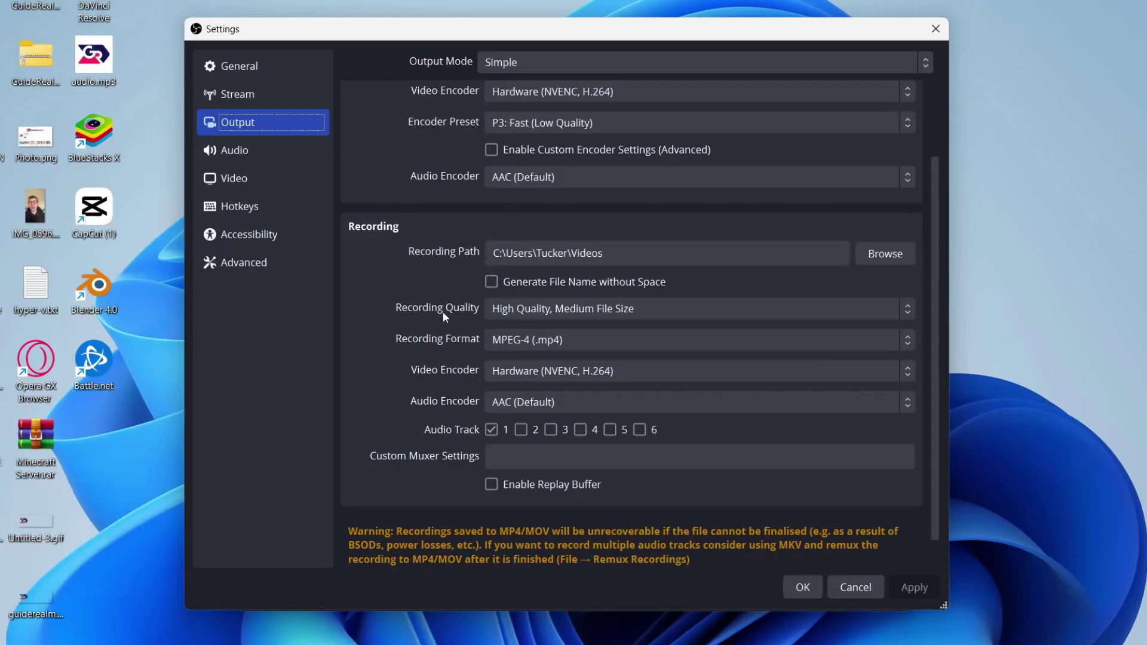
click(508, 312)
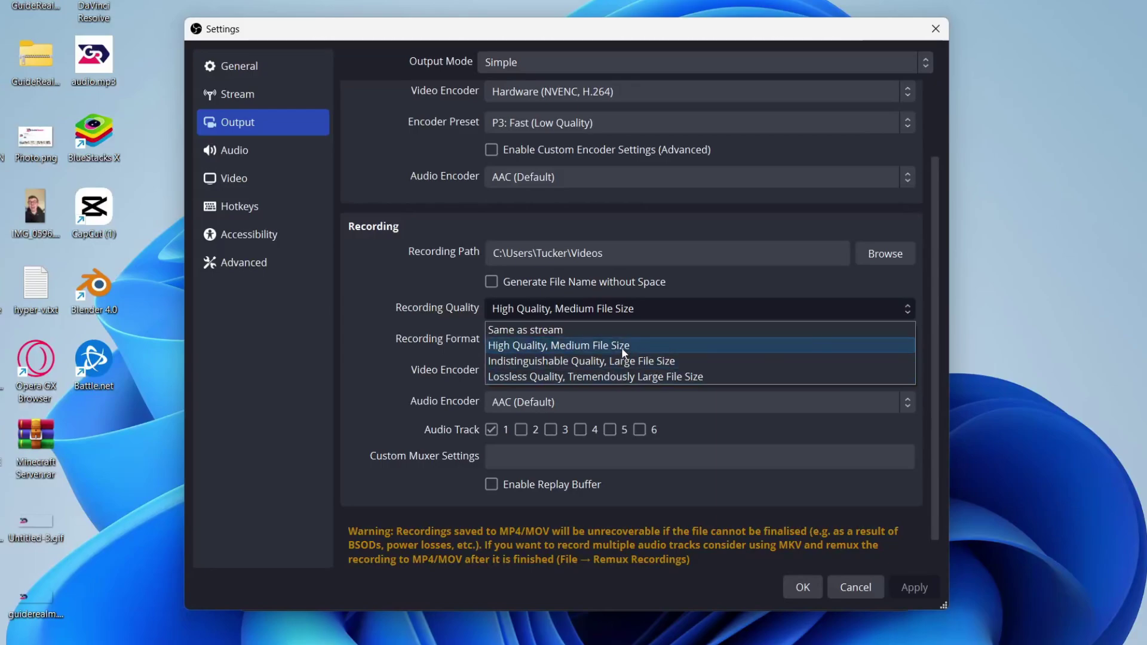
click(556, 346)
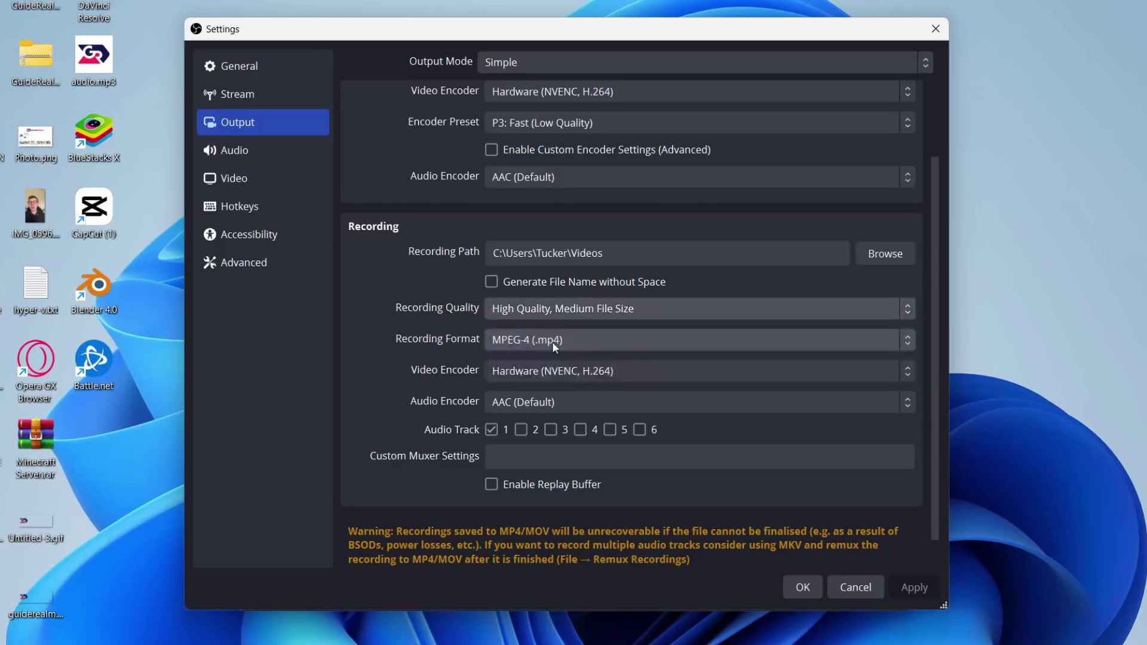
Keep MPEG-4 (.mp4) format and Hardware (NVENC, H.264) encoder, then show Audio settings.
click(550, 345)
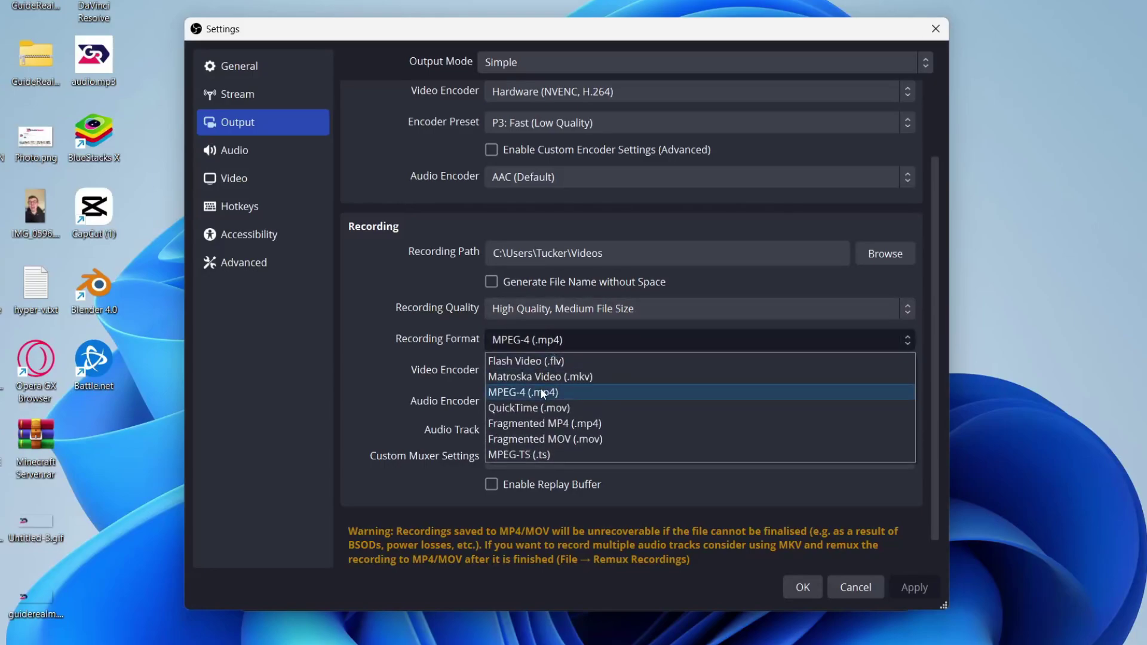
click(542, 392)
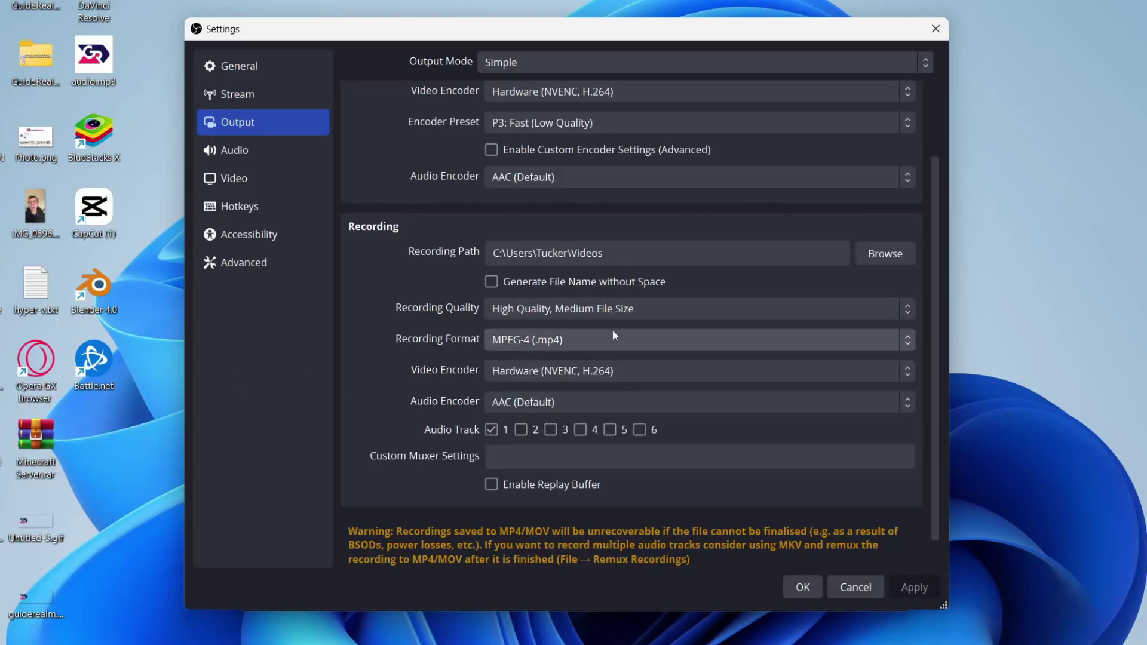
click(625, 370)
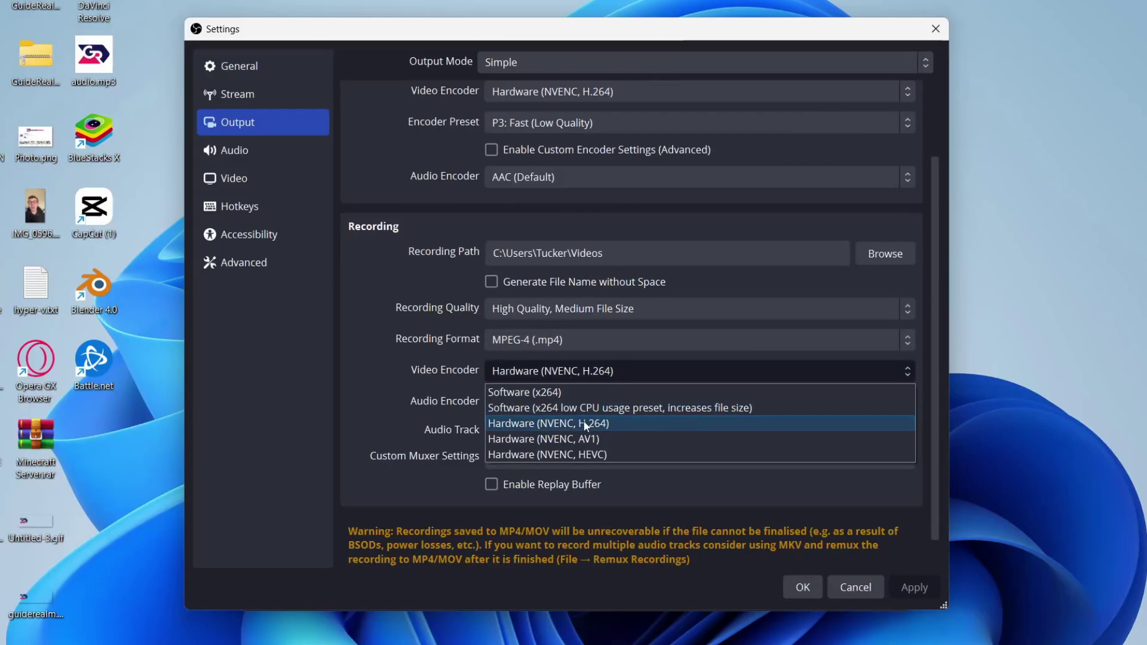
click(489, 428)
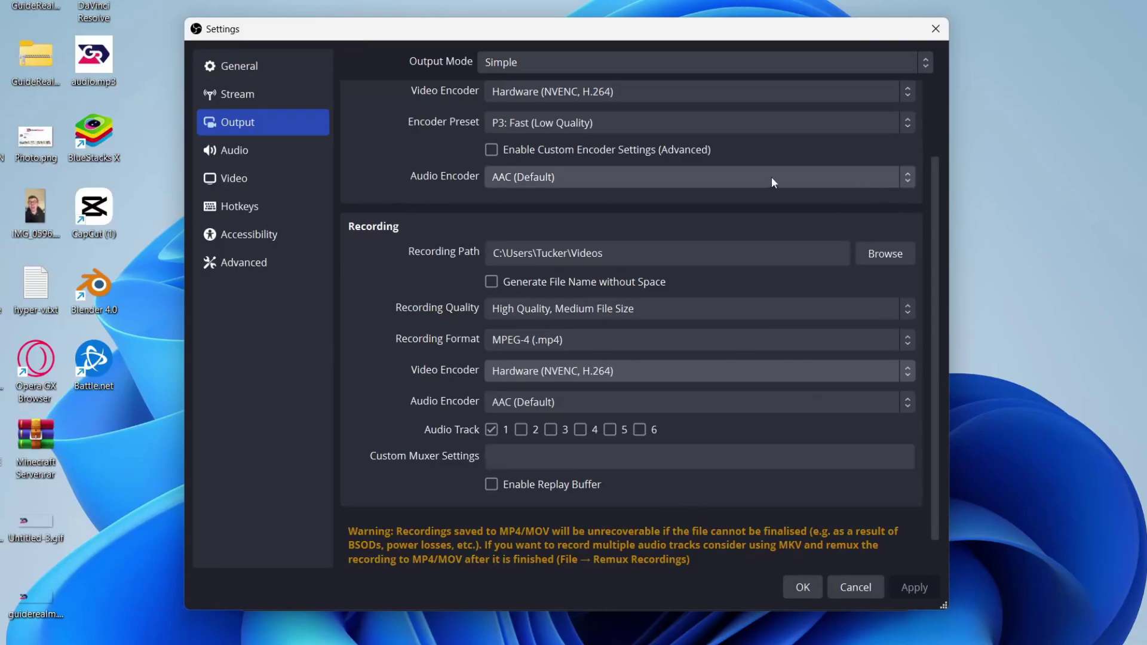
click(272, 153)
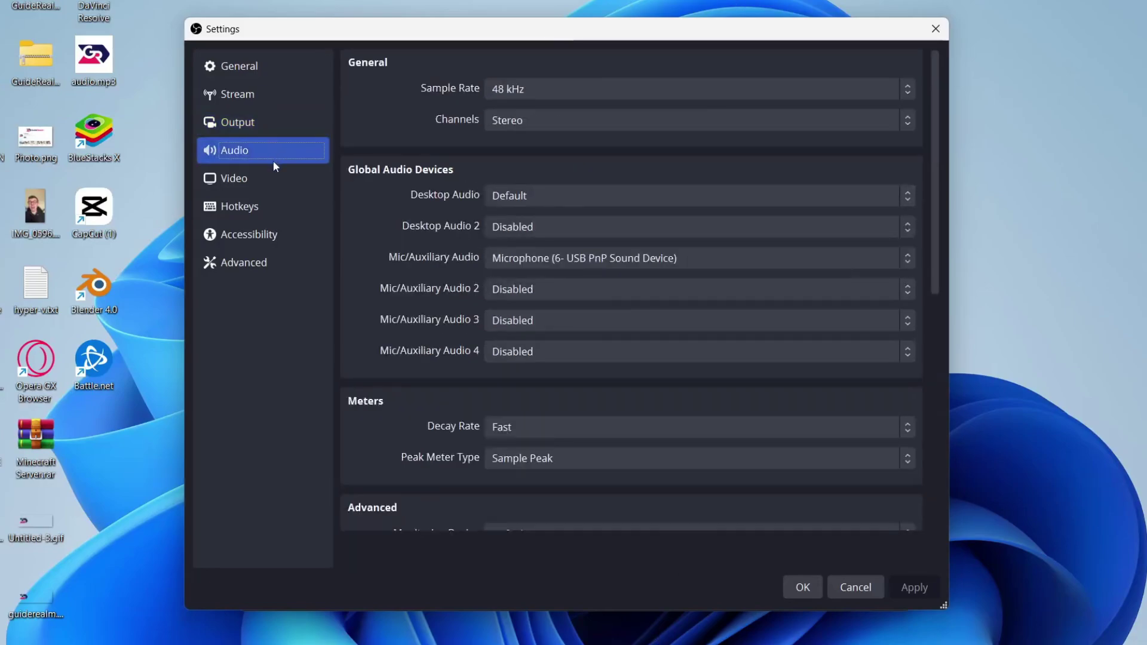
click(532, 261)
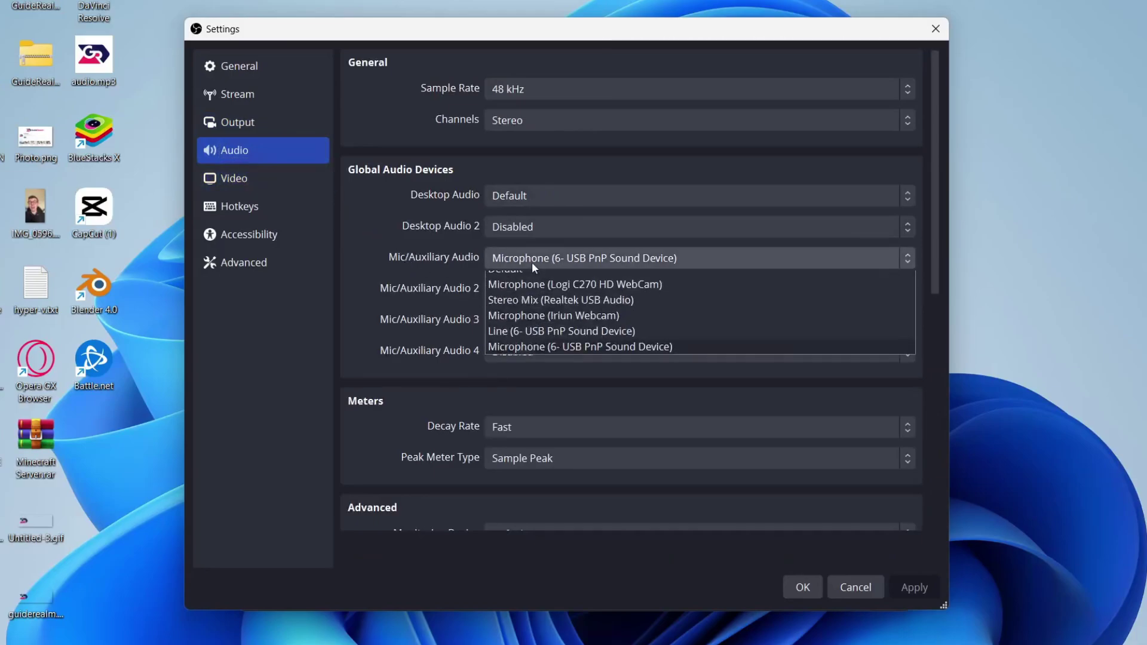
click(543, 369)
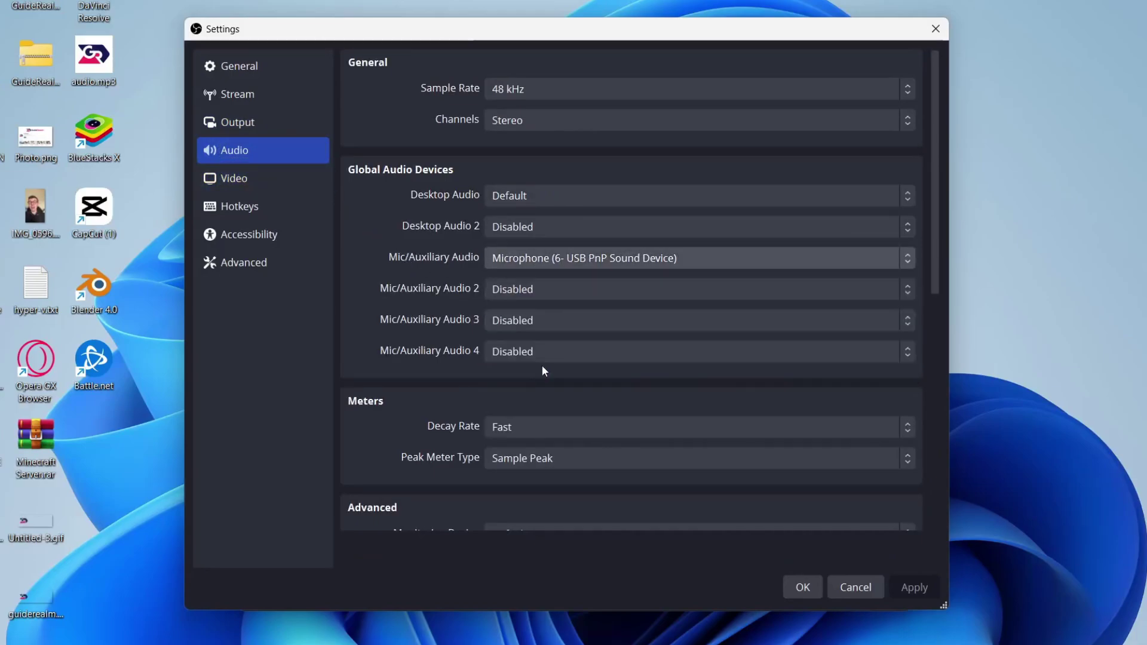
click(520, 201)
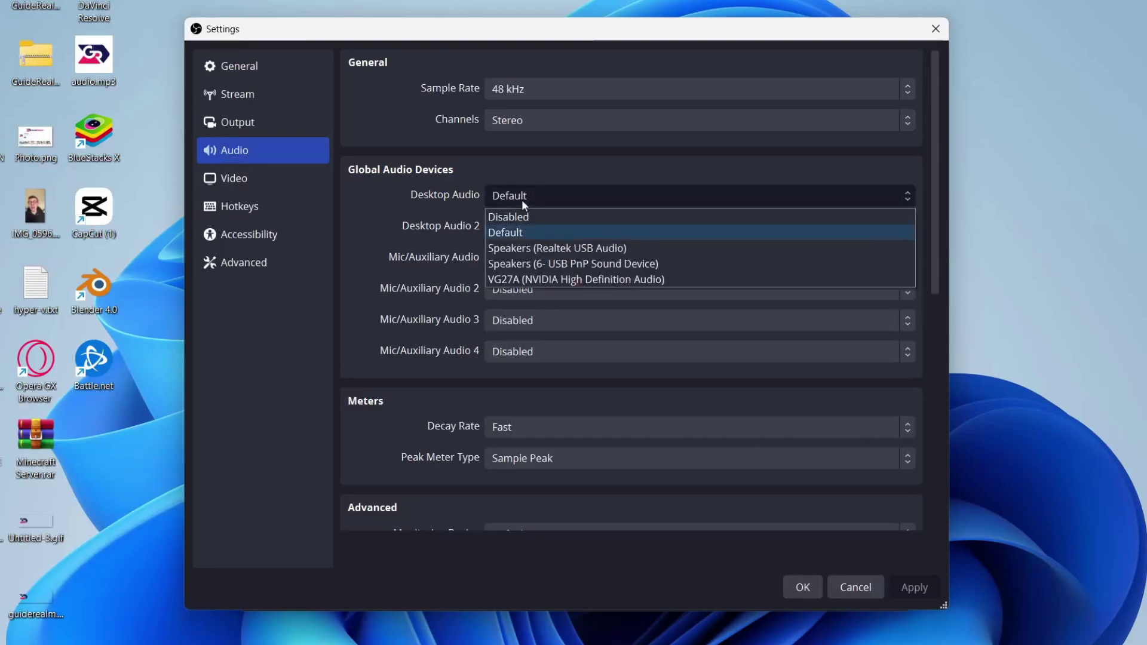
click(565, 232)
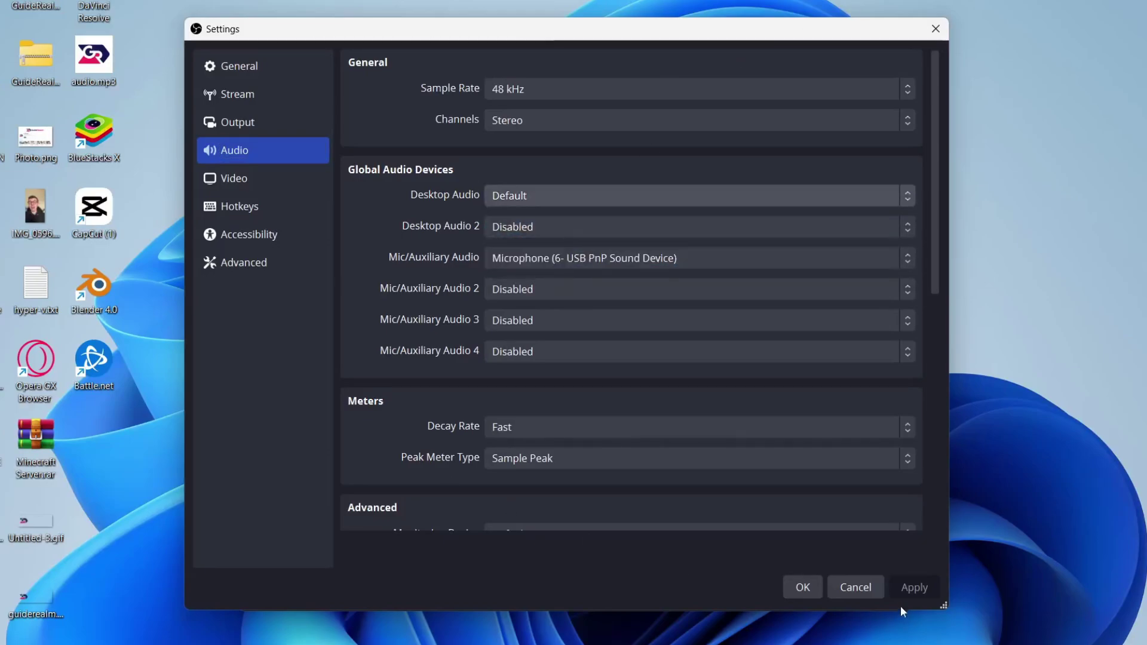
In Video settings, set the base canvas resolution to 1920x1080.
click(294, 175)
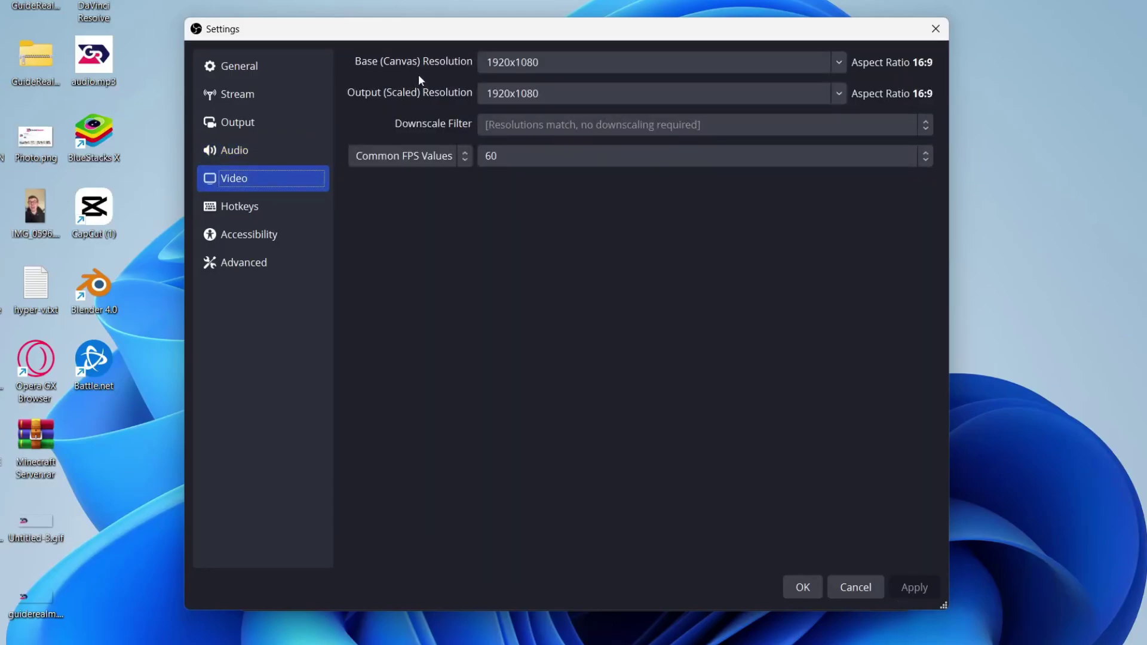
click(839, 62)
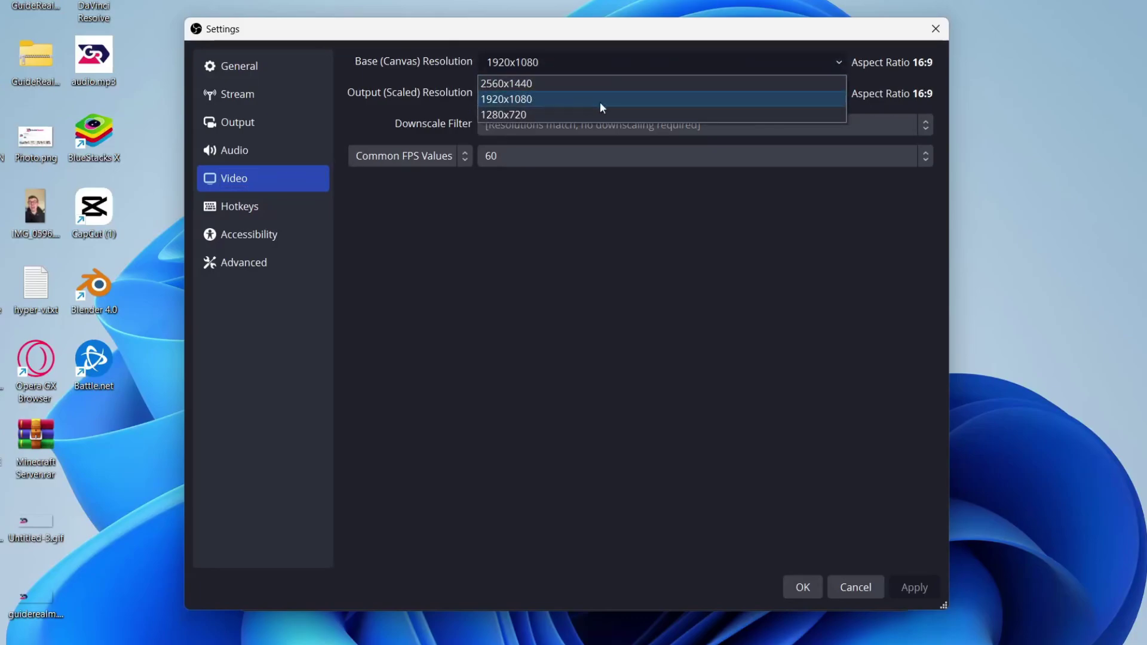
click(526, 84)
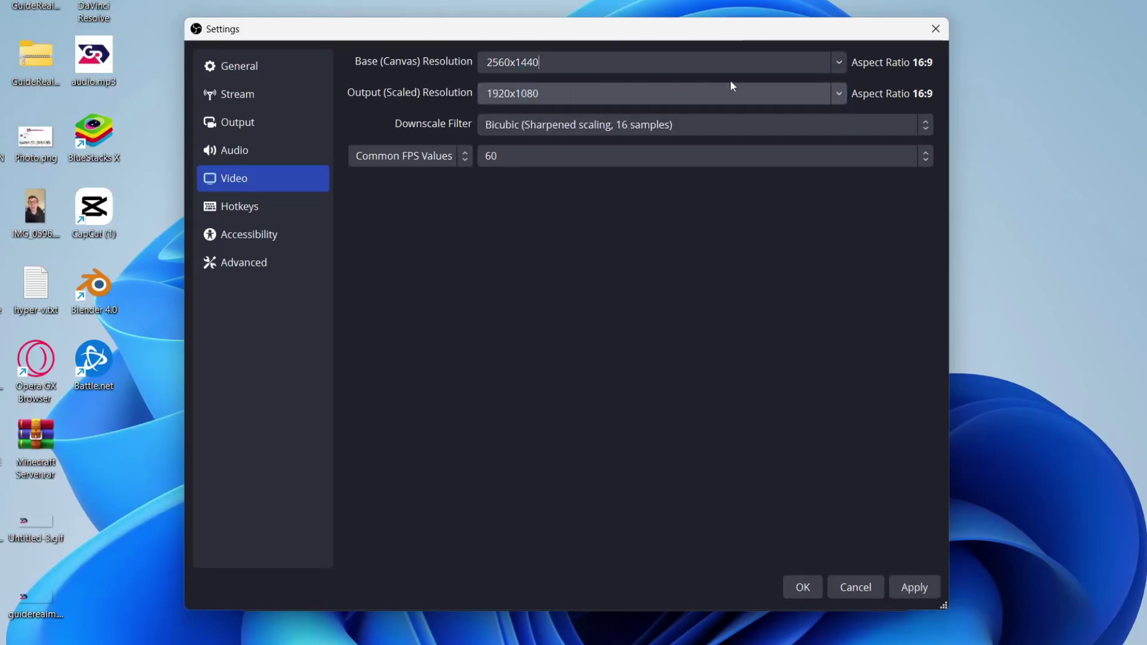
click(842, 65)
click(804, 99)
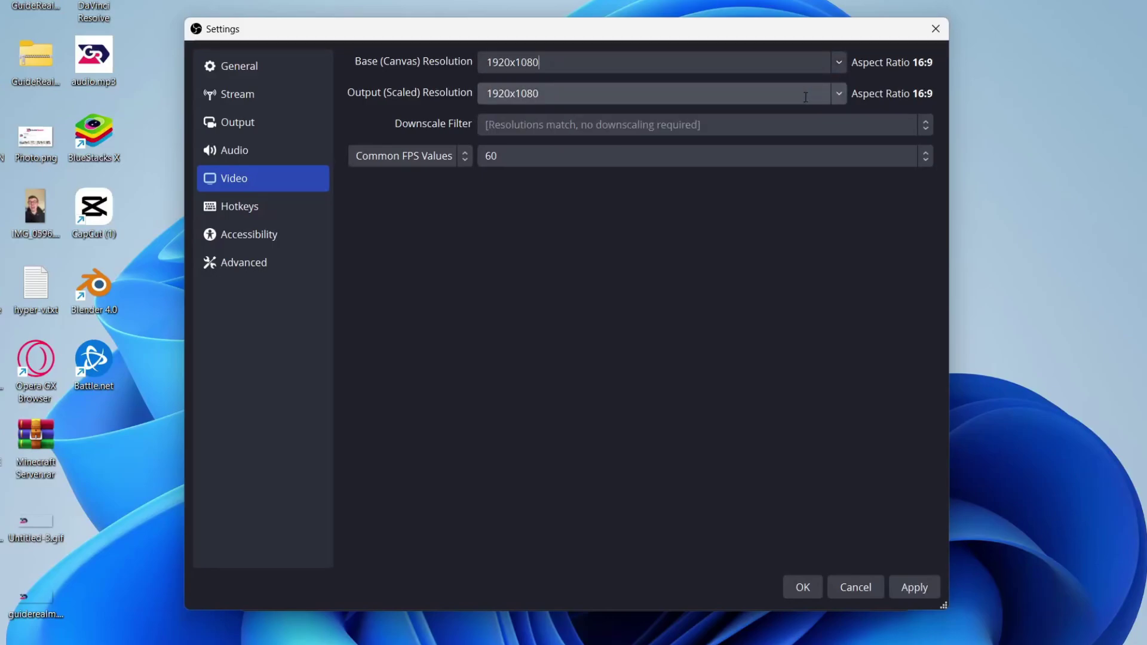
Keep the output resolution at 1920x1080 and the frame rate at 60.
click(839, 96)
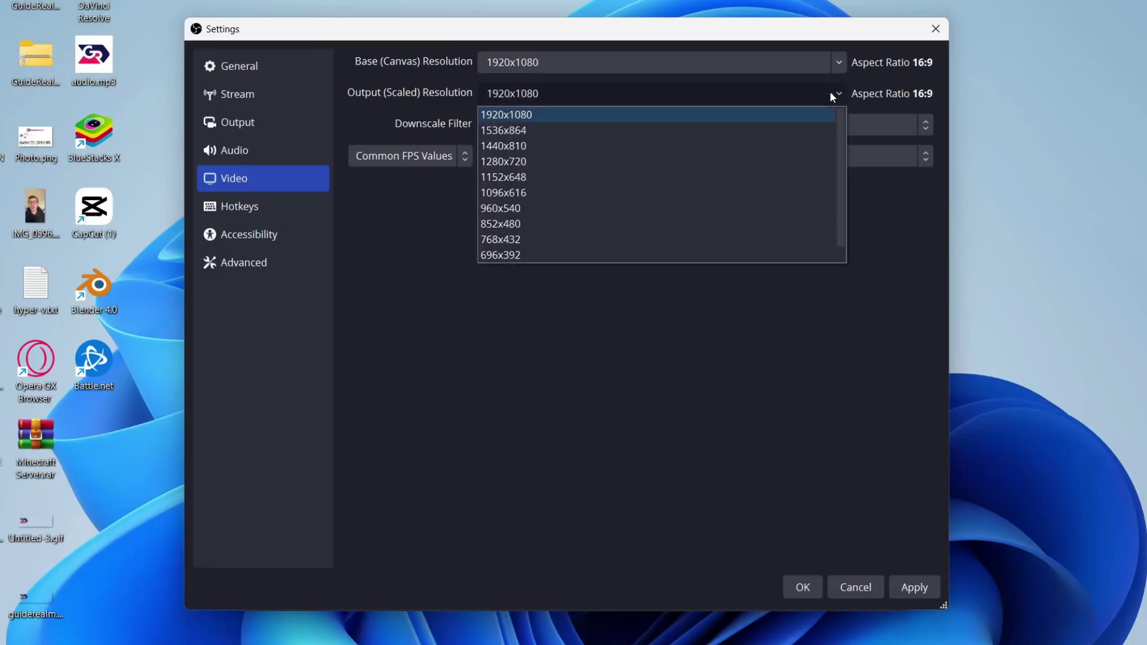
click(577, 114)
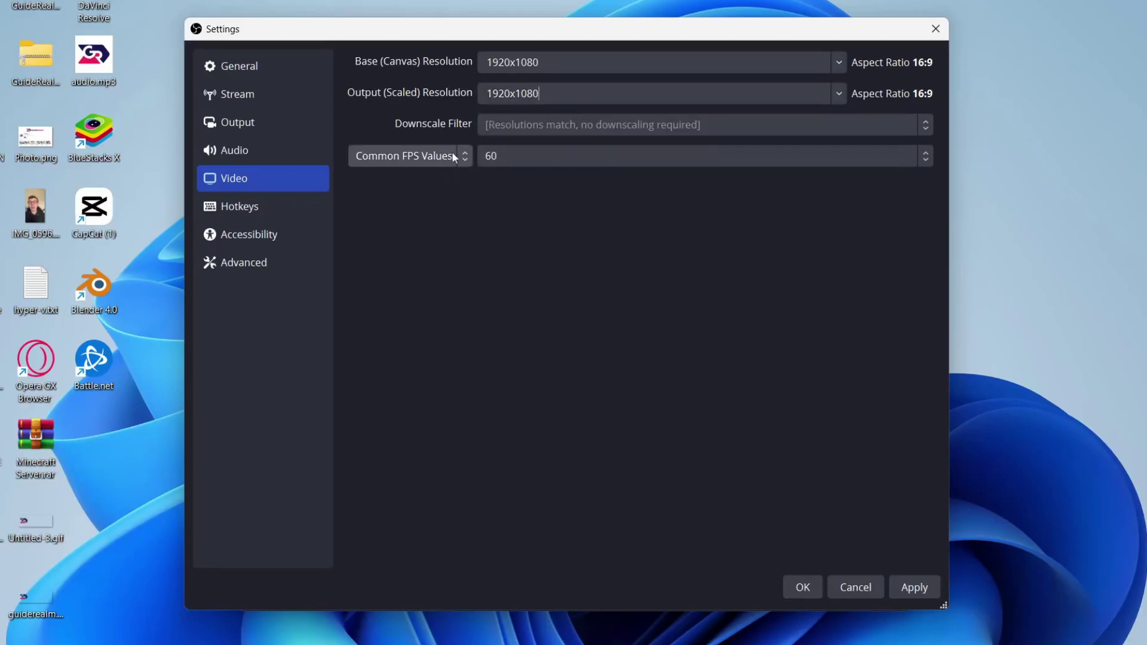
click(513, 155)
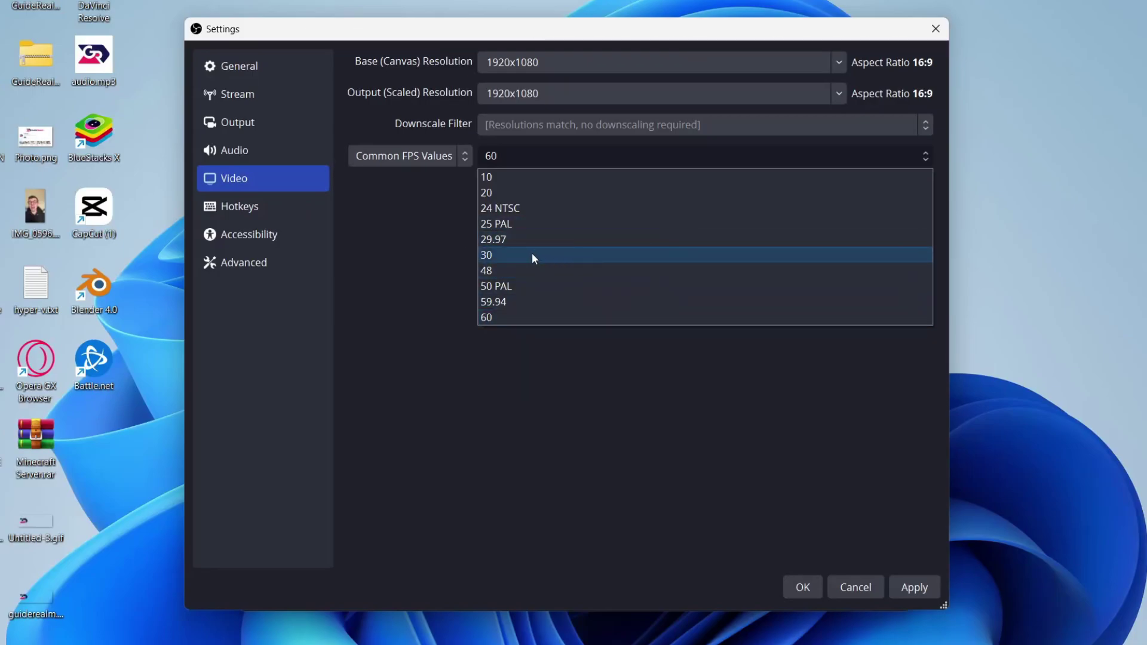
click(565, 316)
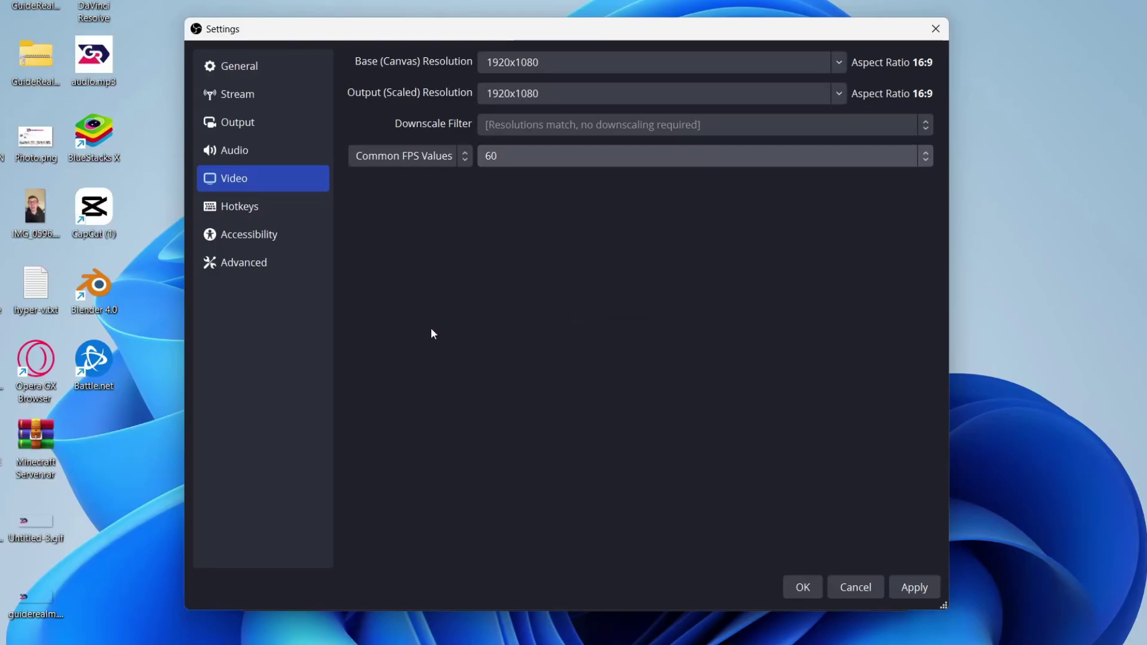
Assign F12 to both Start Recording and Stop Recording hotkeys, then apply and close Settings.
click(307, 217)
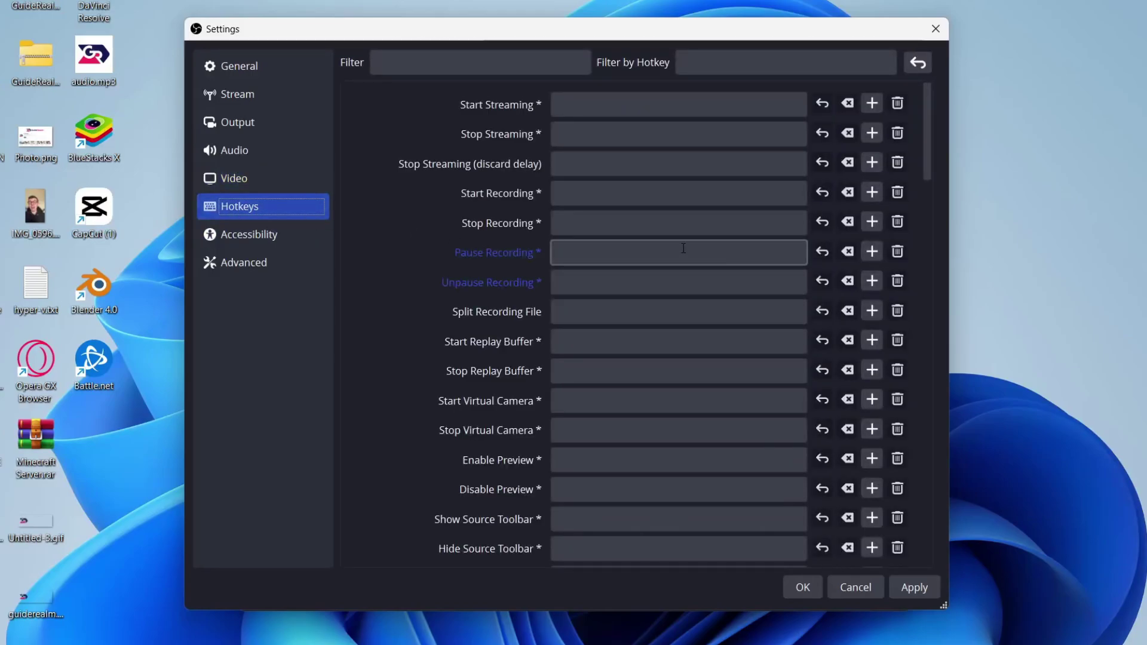
click(593, 196)
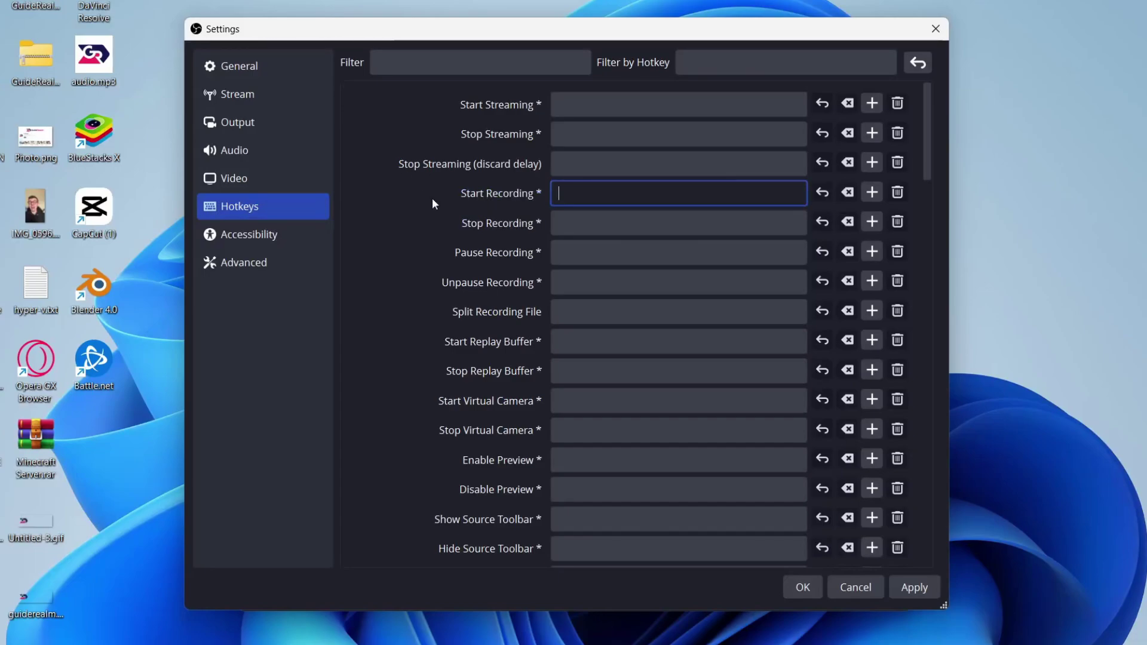
key(F12)
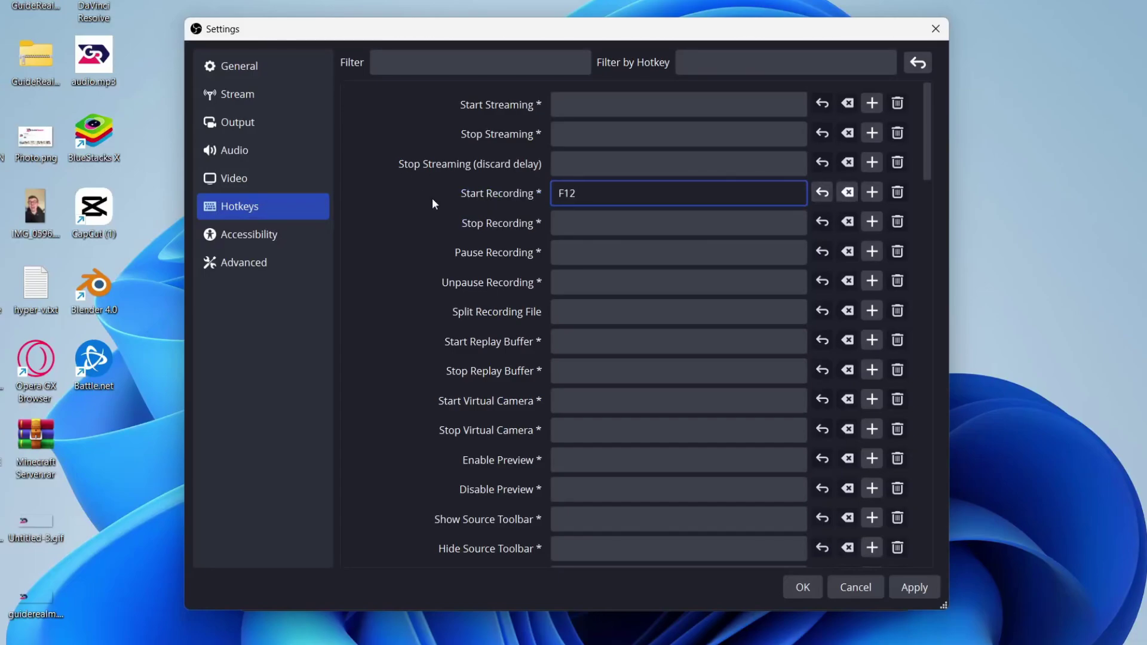
click(629, 227)
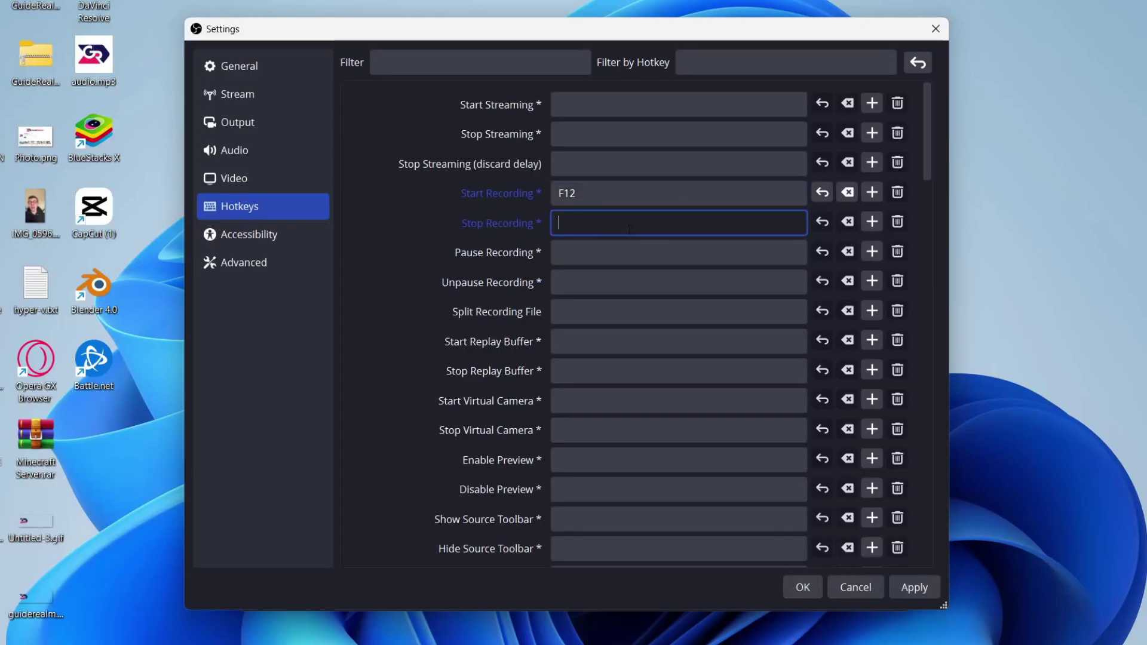
key(F12)
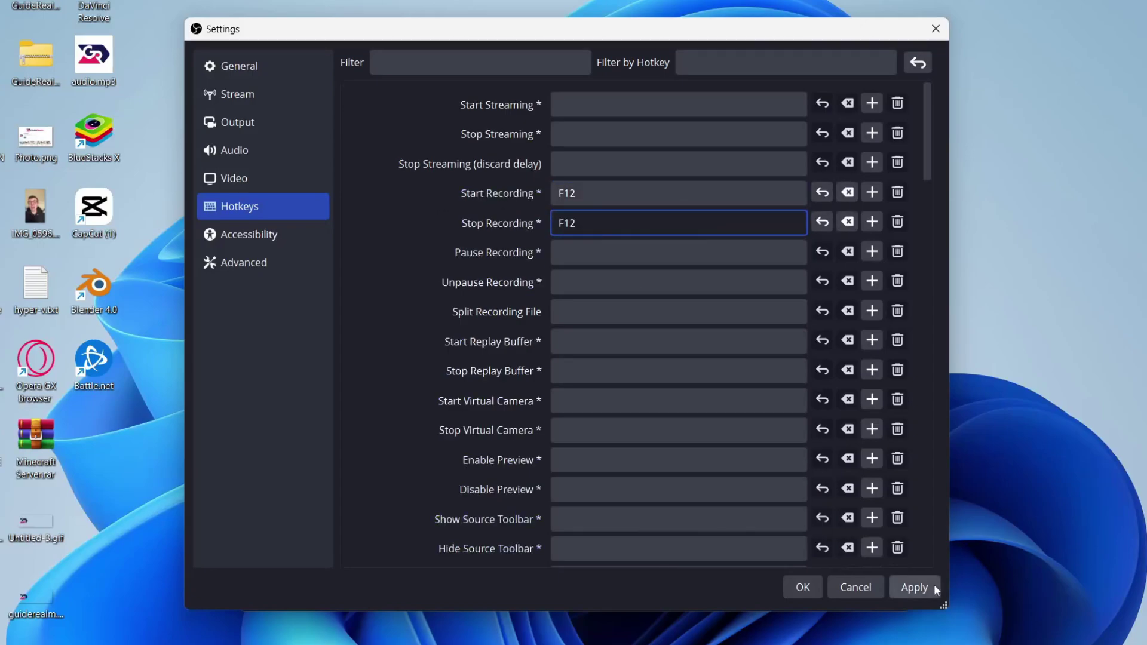
click(934, 588)
click(803, 588)
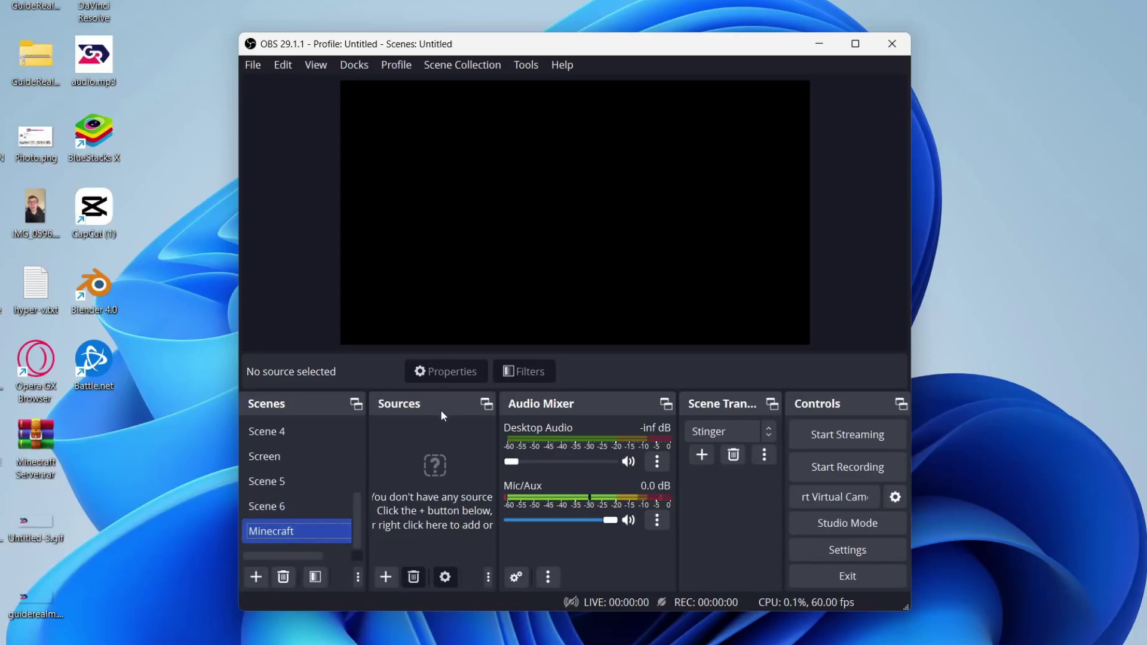
Add a Display Capture source capturing the VG27A (Primary Monitor) display.
click(385, 577)
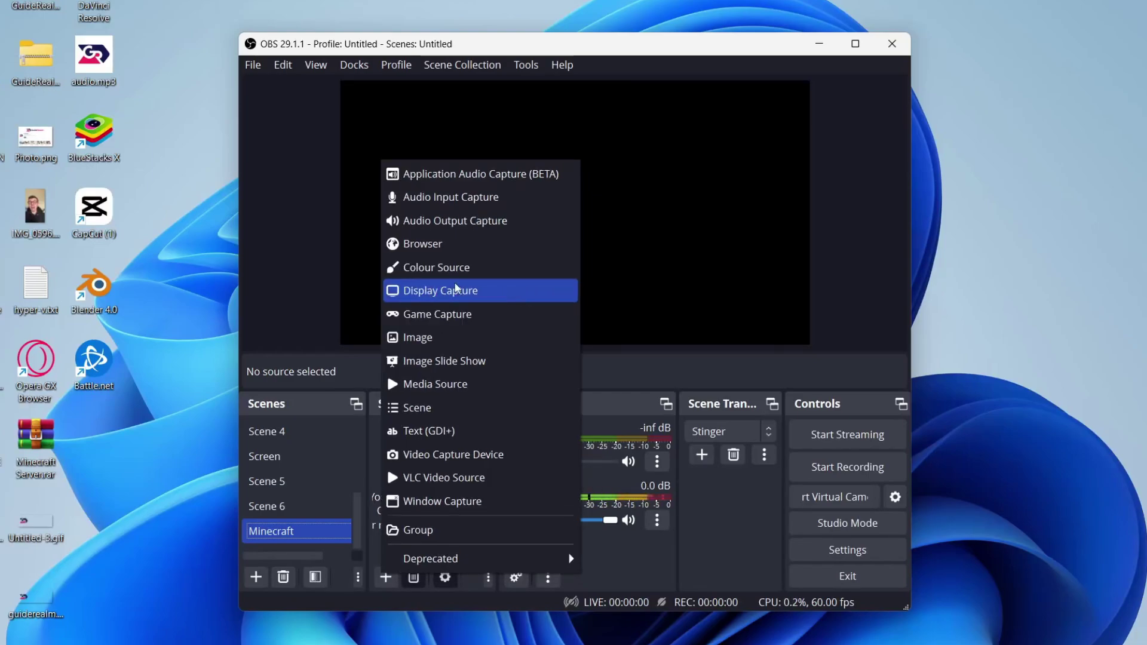
click(457, 292)
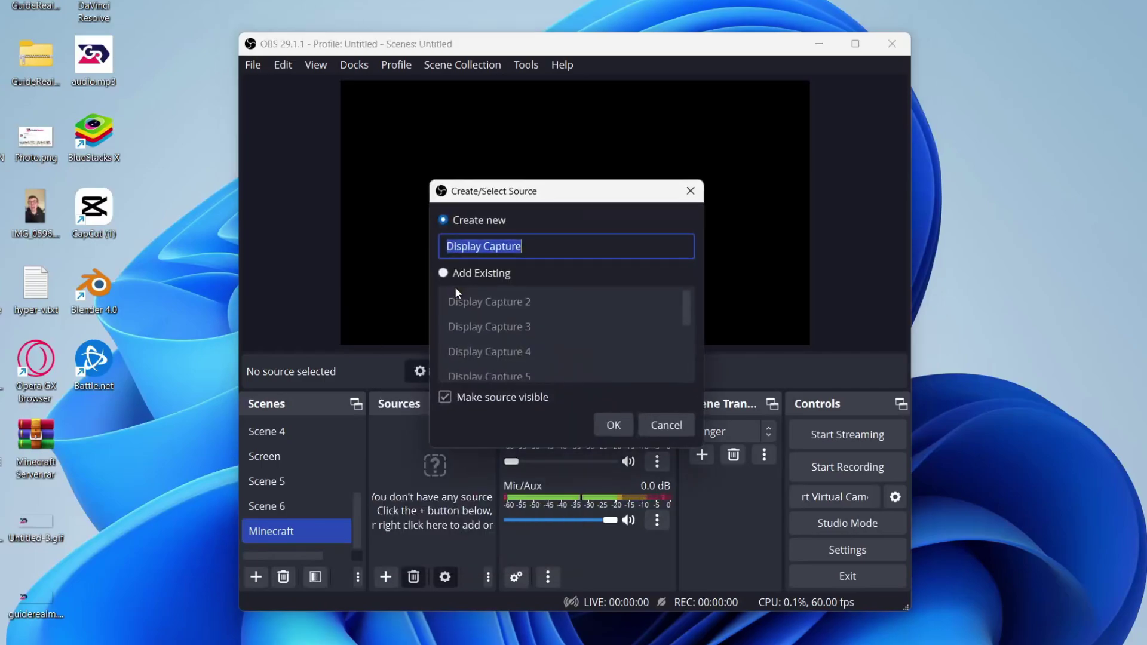
click(614, 427)
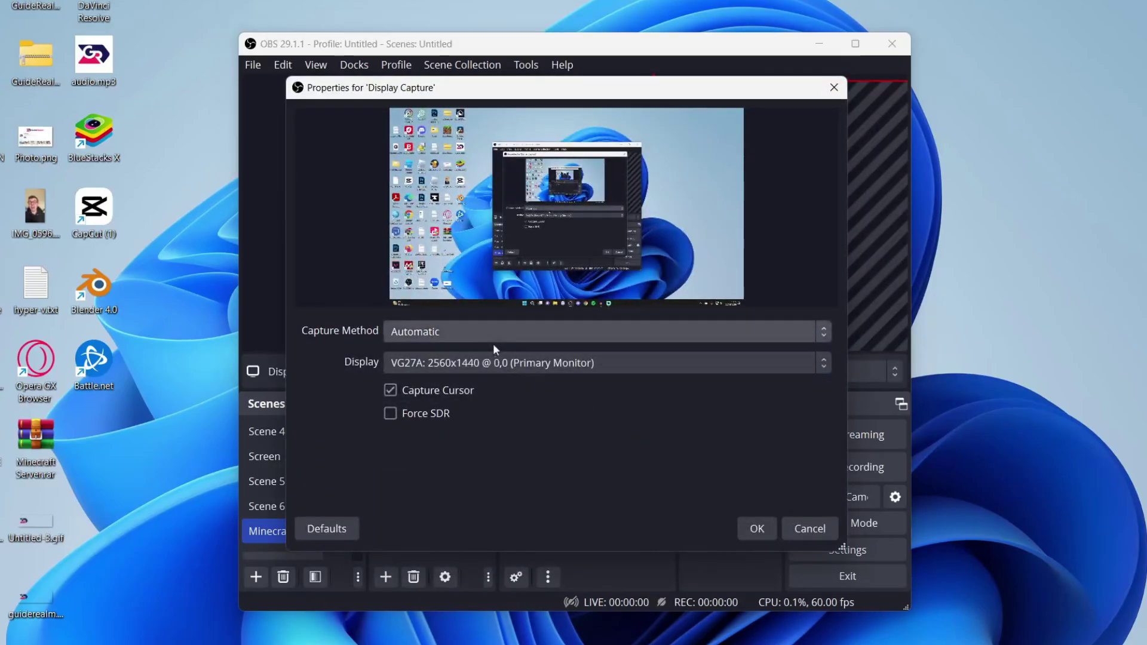
click(489, 362)
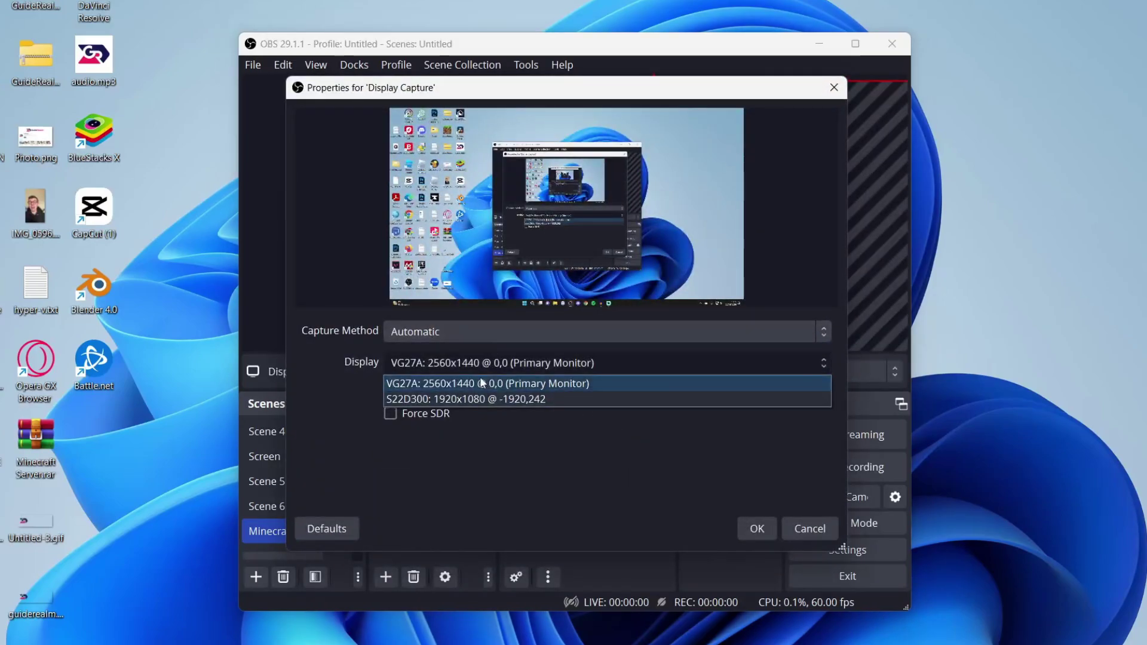
click(469, 384)
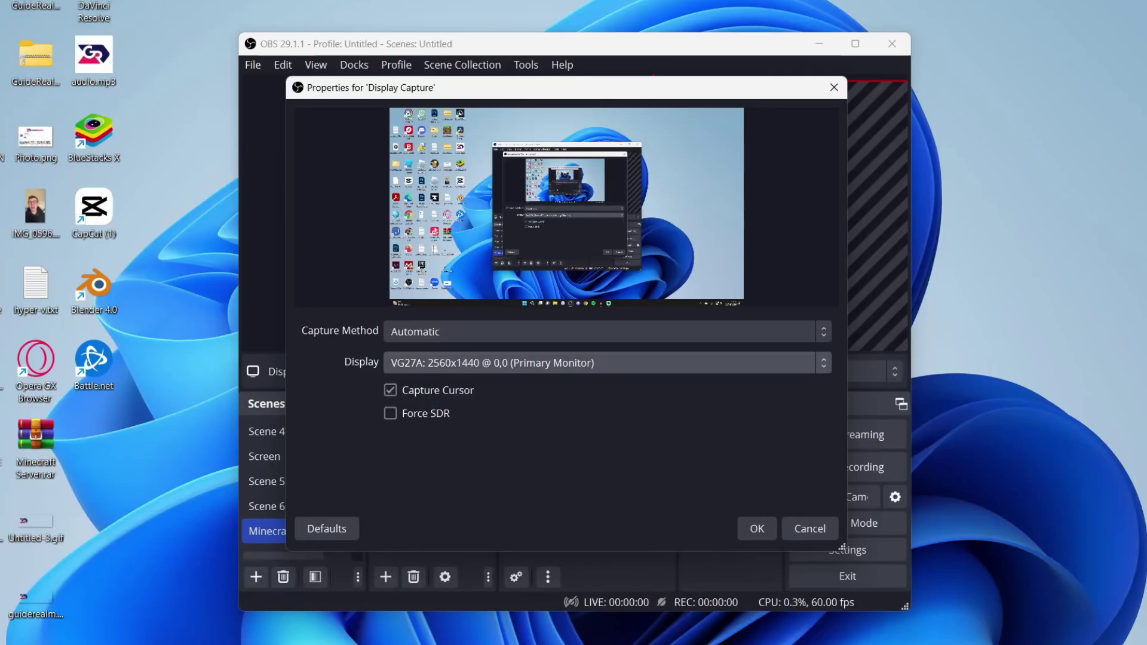
click(757, 529)
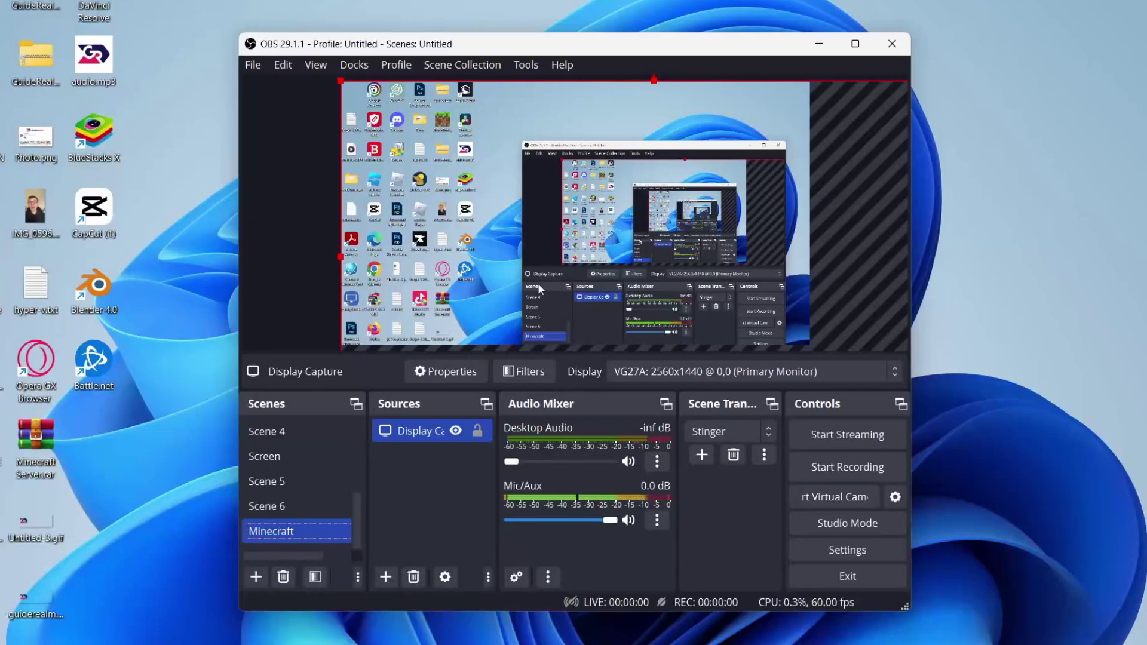
Move and resize the Display Capture so it fills the preview canvas exactly, then deselect it.
drag(688, 286, 584, 236)
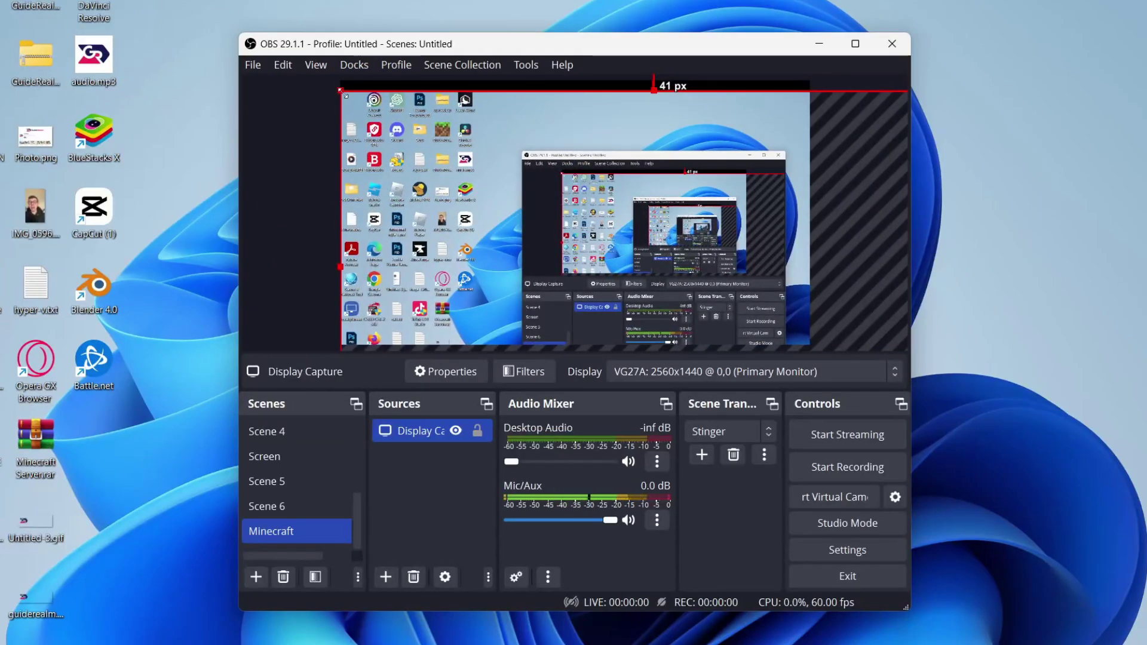
drag(341, 90, 579, 206)
drag(683, 266, 475, 148)
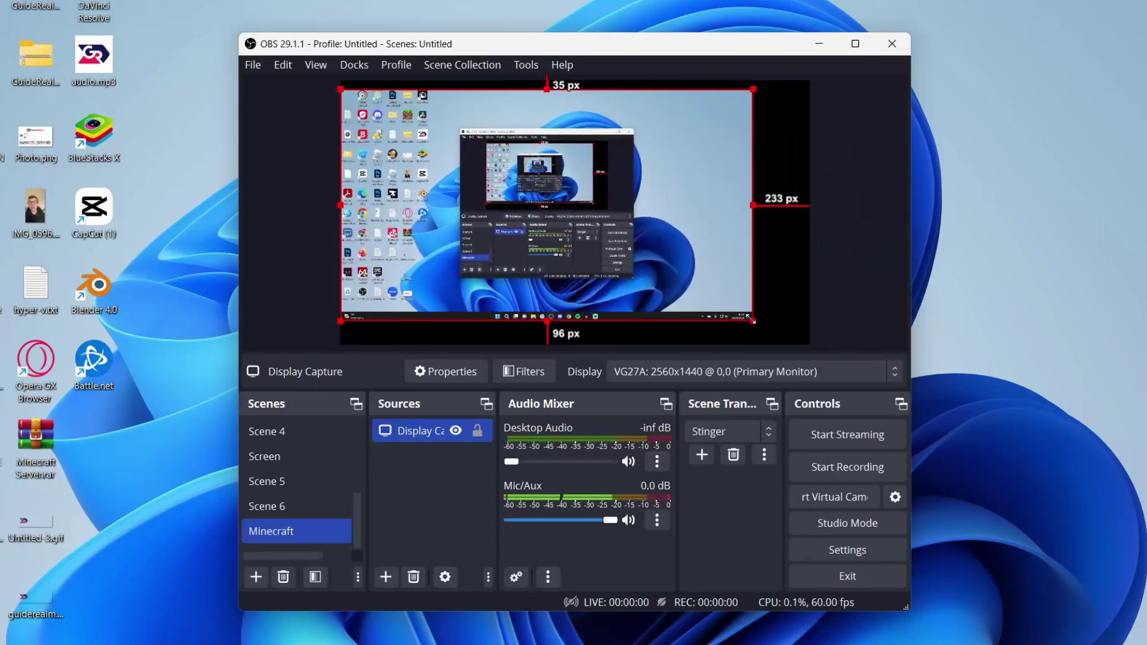
drag(753, 321, 812, 354)
drag(478, 221, 477, 212)
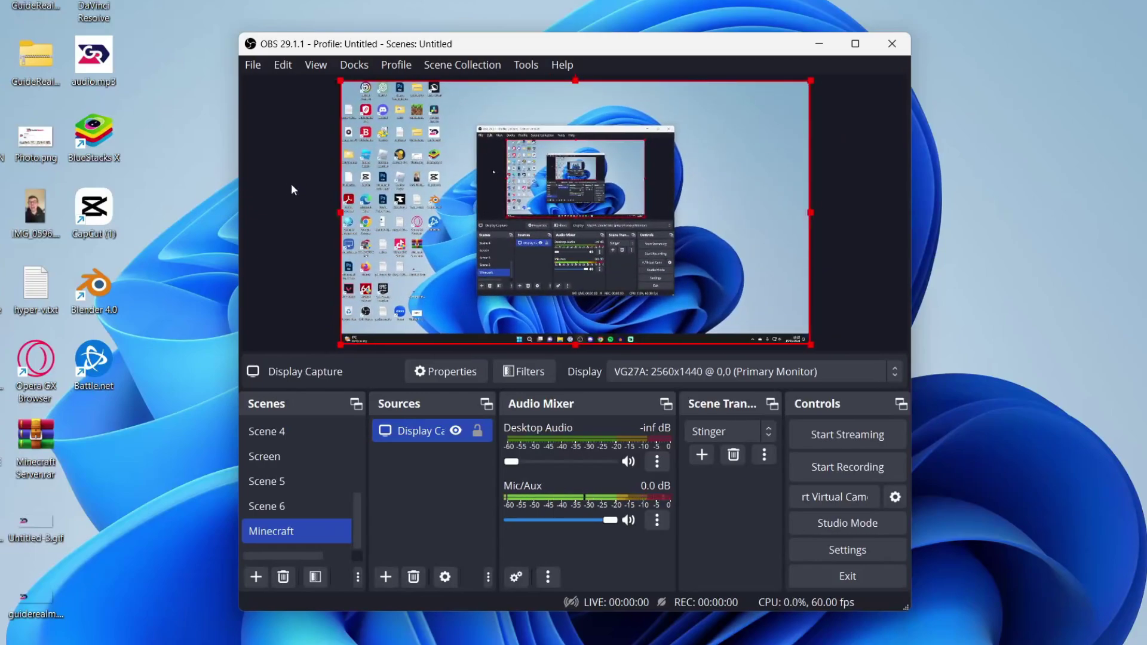
click(317, 236)
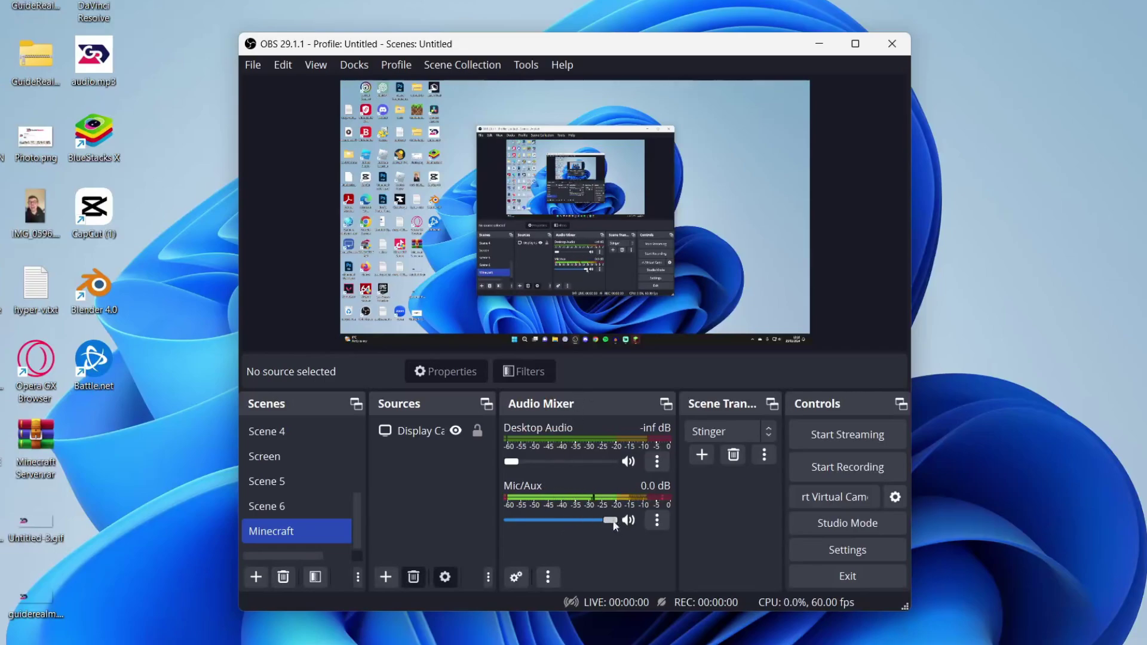
Set Desktop Audio to -13.1 dB in the mixer, keeping Mic/Aux at 0.0 dB.
mouse_move(615, 526)
mouse_down()
mouse_move(546, 523)
mouse_move(615, 536)
mouse_move(623, 525)
mouse_up()
drag(512, 463, 540, 463)
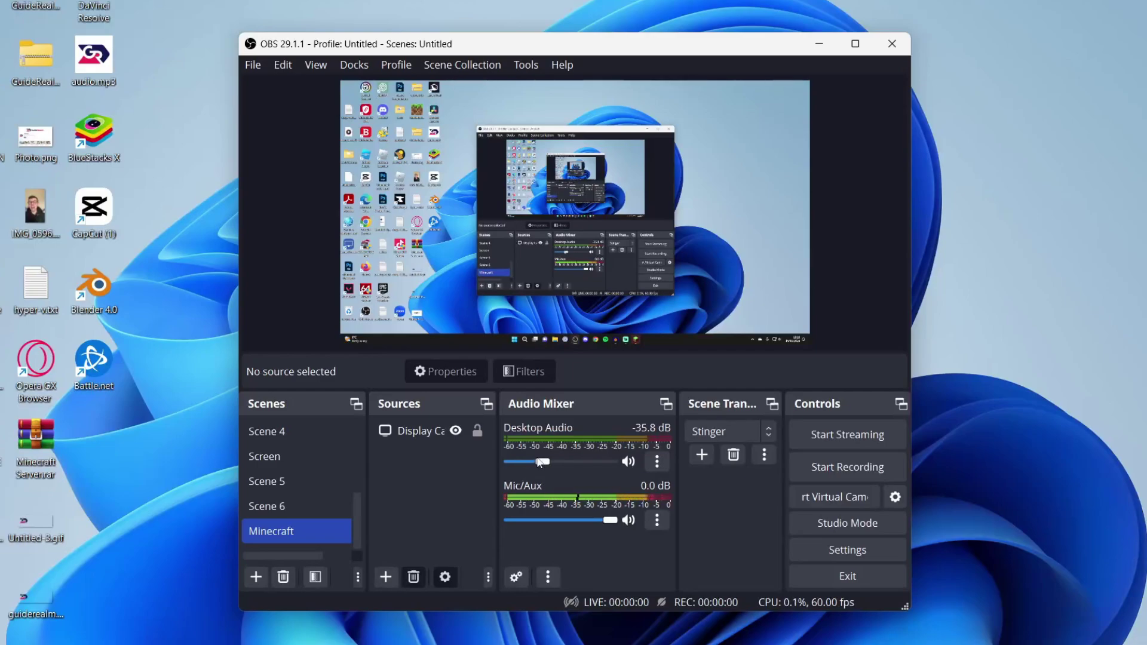
drag(540, 462, 579, 467)
drag(578, 466, 551, 467)
click(570, 461)
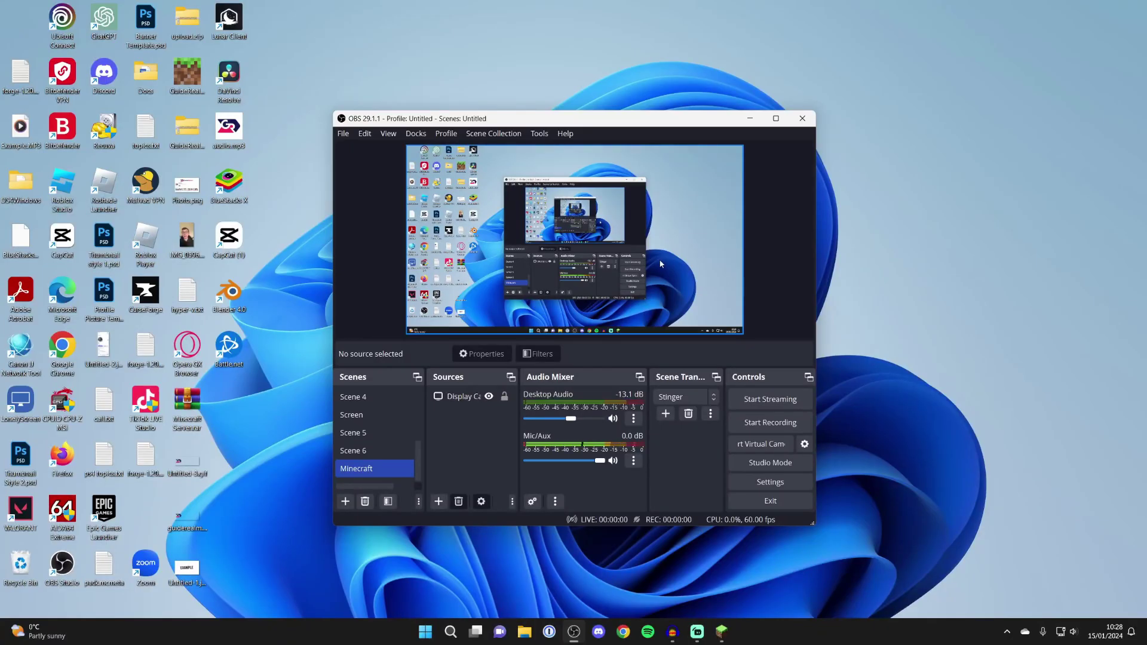
Record a brief test clip, then switch to Minecraft and resume the game.
click(757, 424)
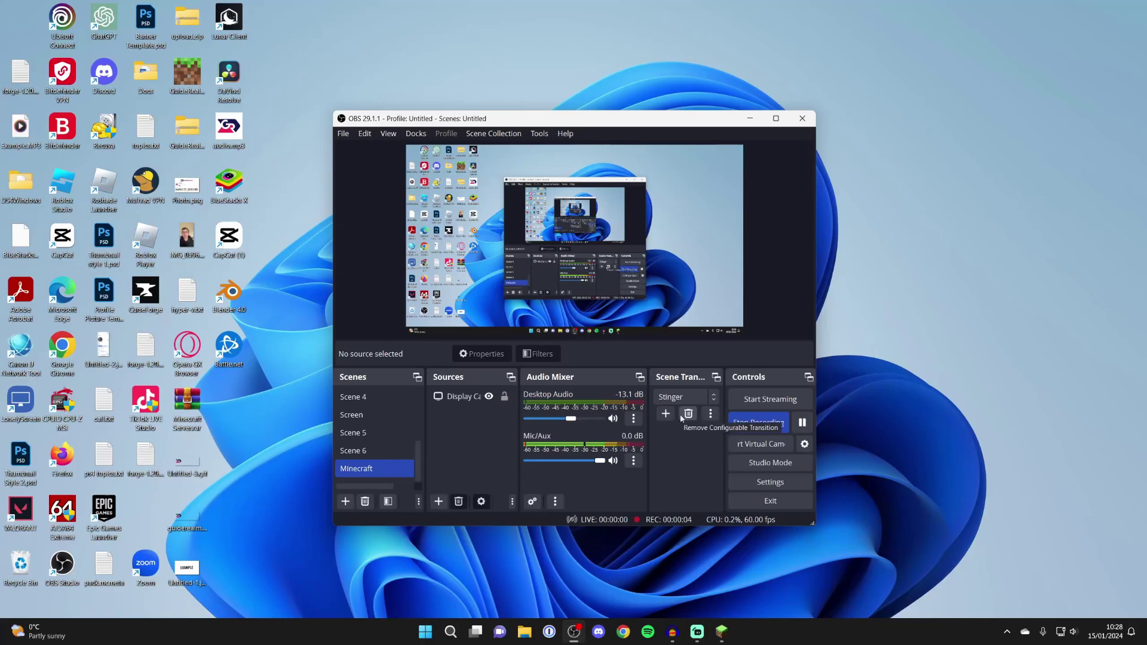
click(776, 427)
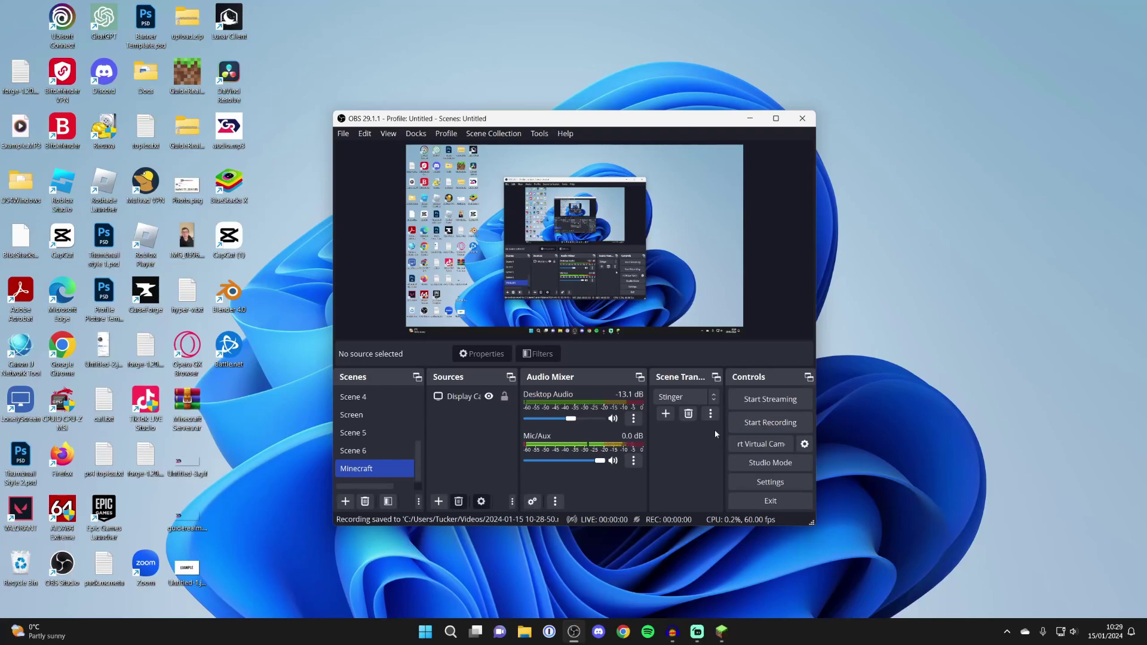
click(722, 631)
key(Escape)
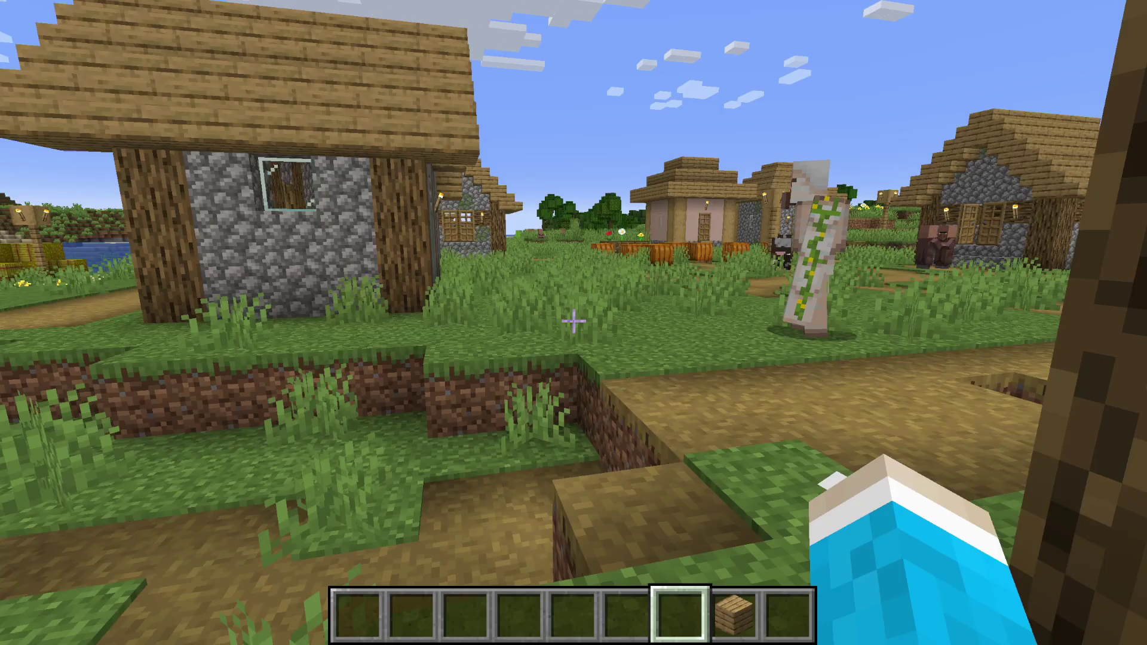
Walk past the iron golem, pumpkins and pink house toward the open grassland.
key(w)
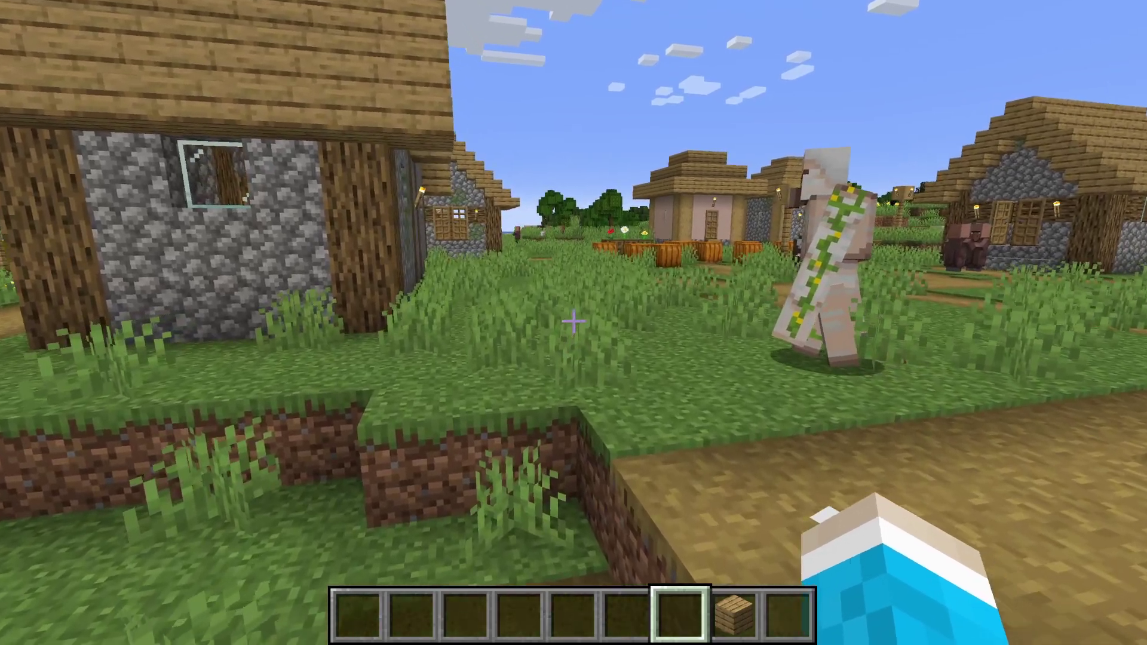
key(w)
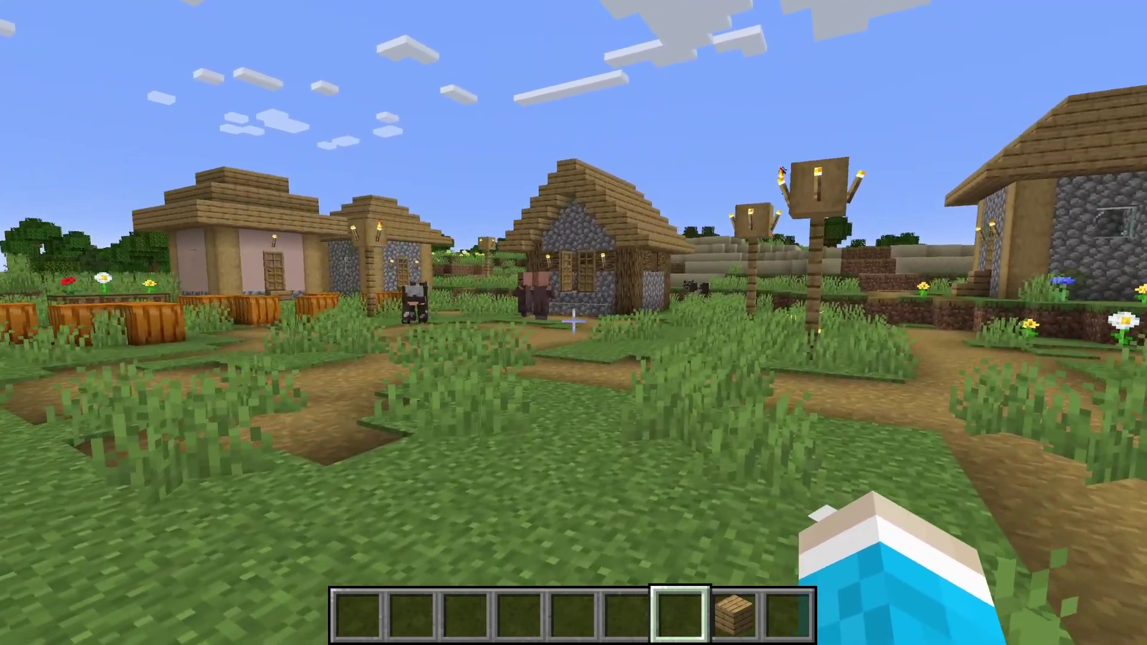
key(w)
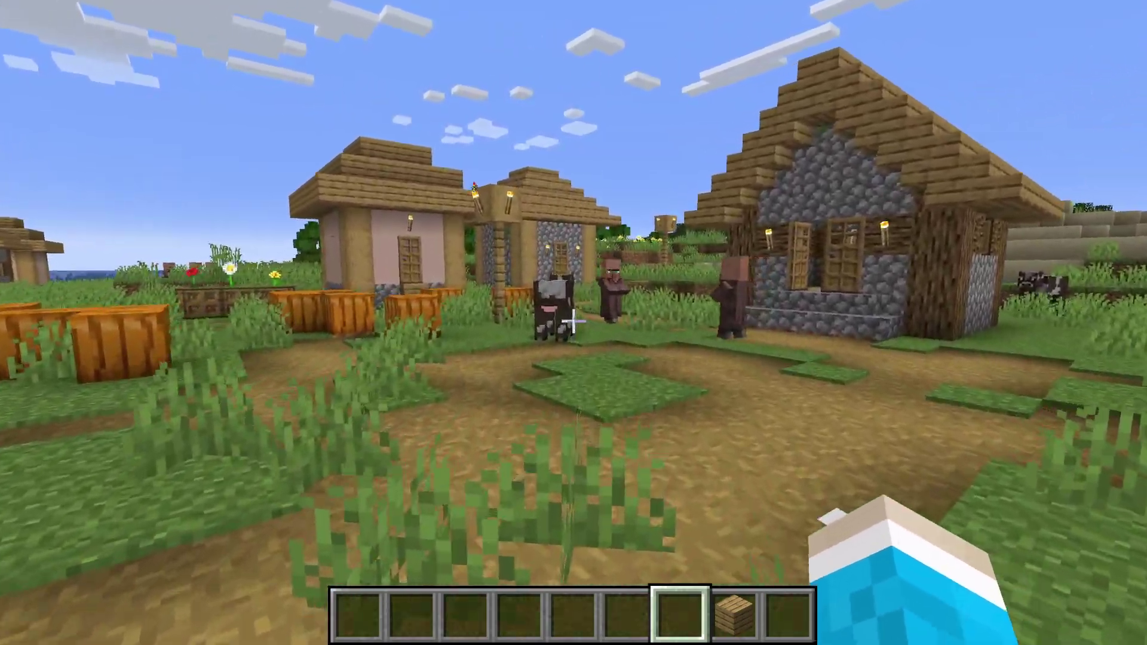
key(w)
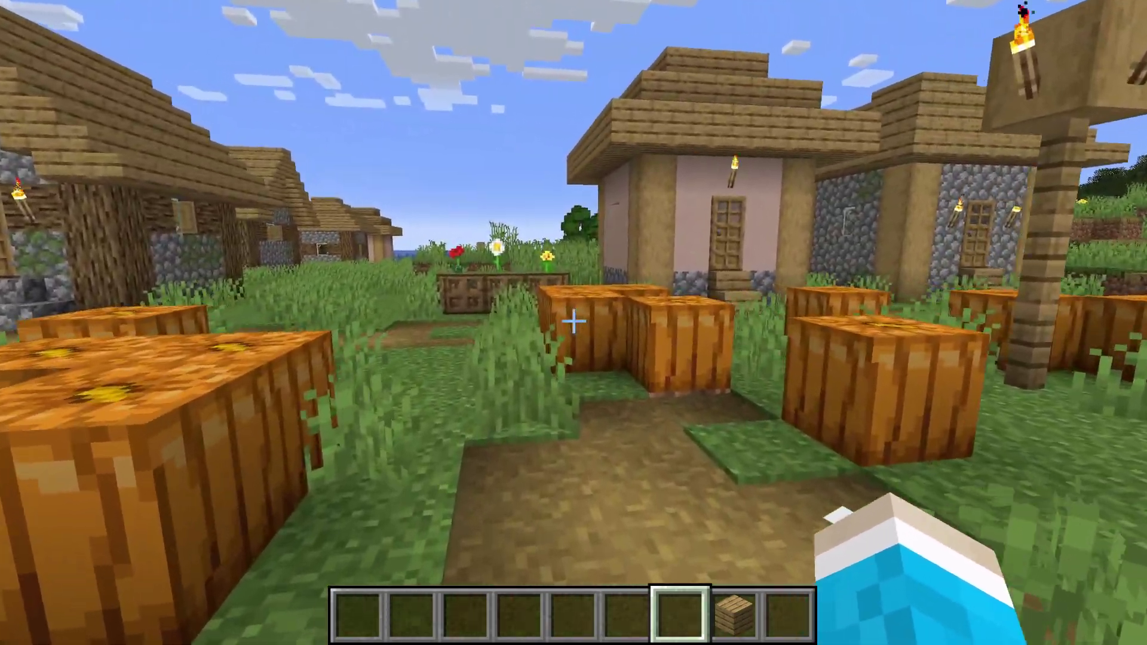
key(w)
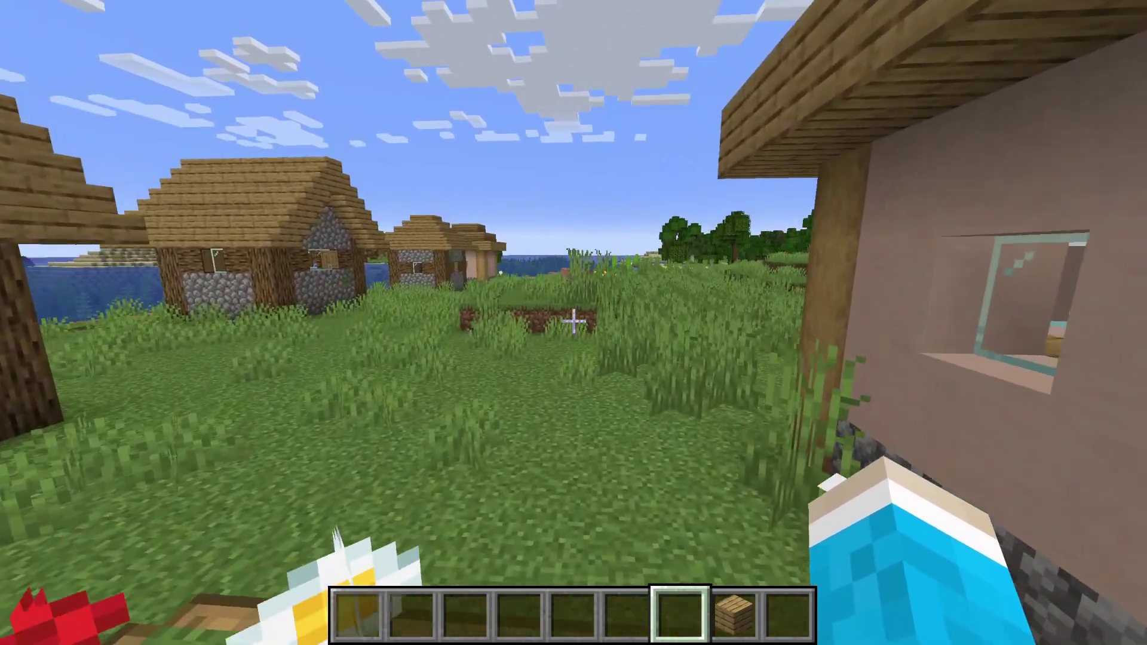